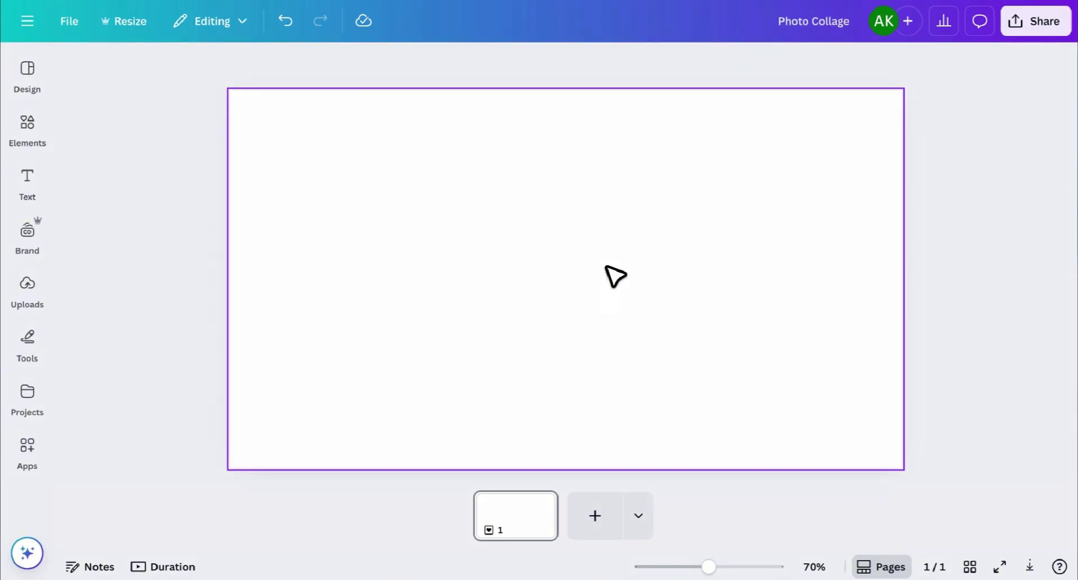
Step: Search the elements for "girl and father" and insert the black silhouette of a man holding a girl's hand
click(28, 132)
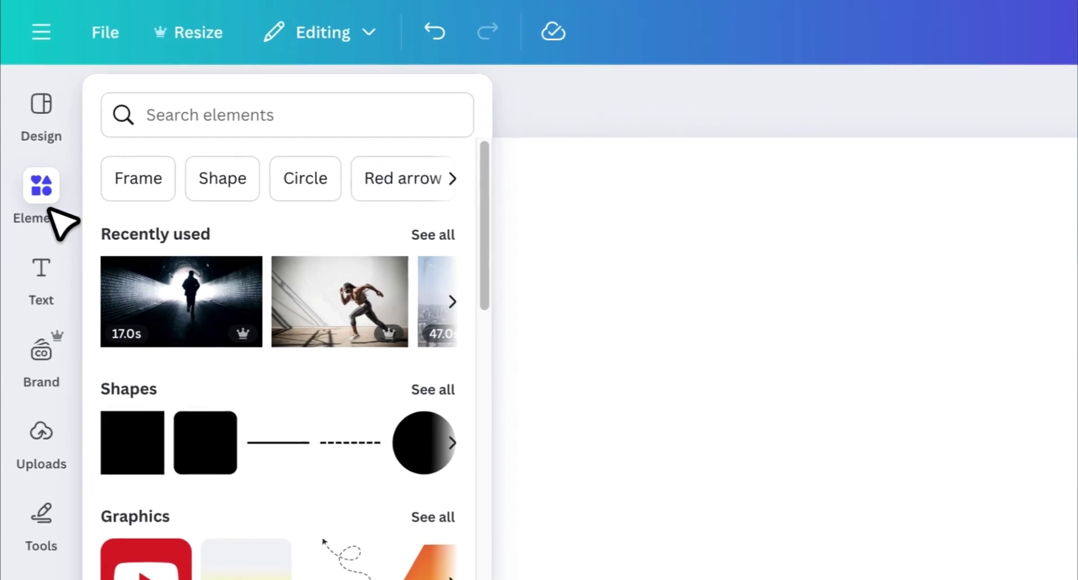
click(203, 116)
text(girl and father)
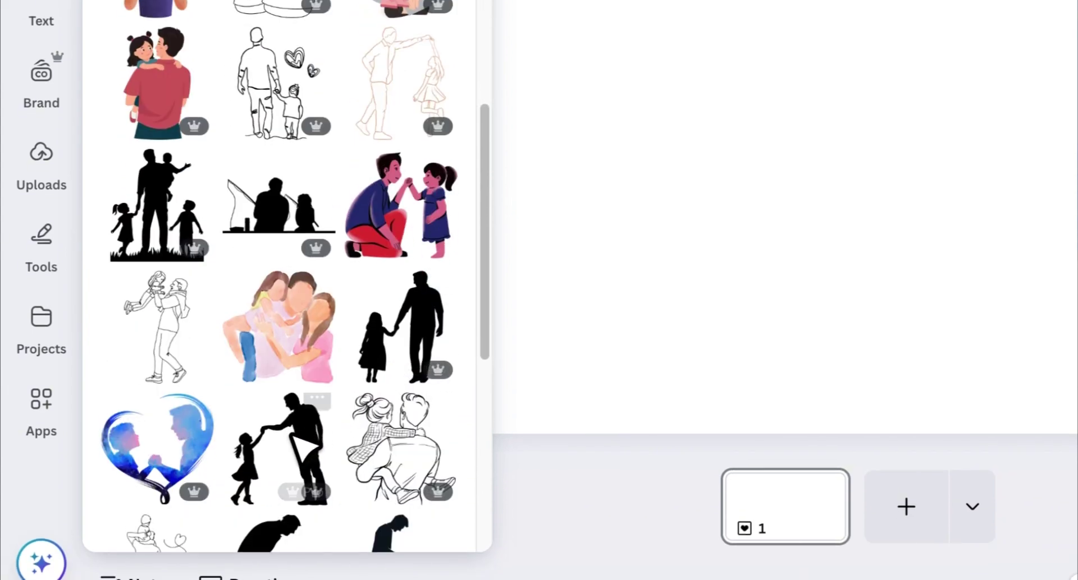
click(292, 443)
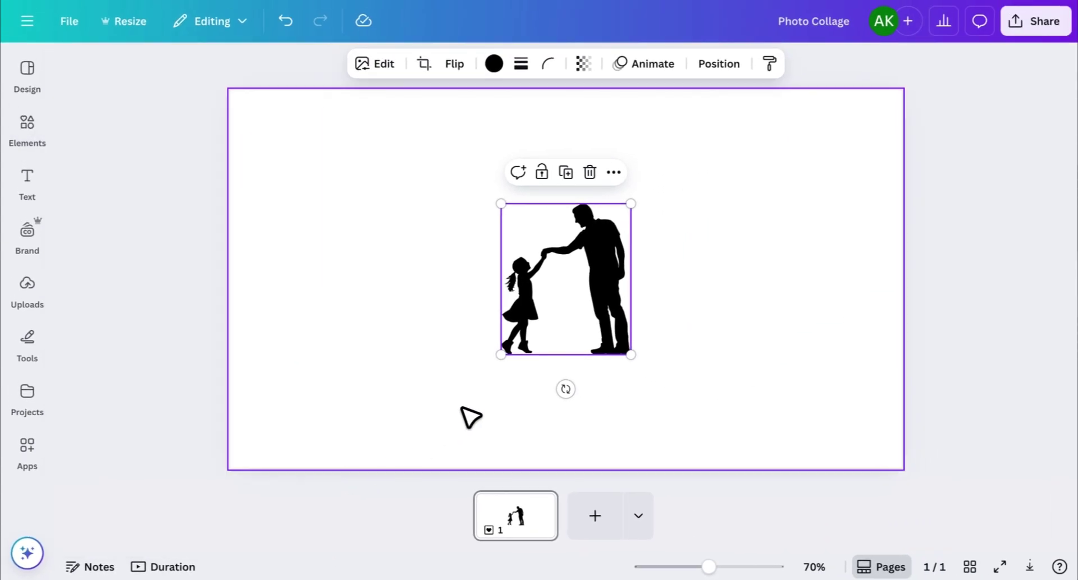
Step: Enlarge the father-and-daughter silhouette to fill the full page height and centre it on the page
drag(654, 285, 527, 433)
drag(620, 206, 750, 110)
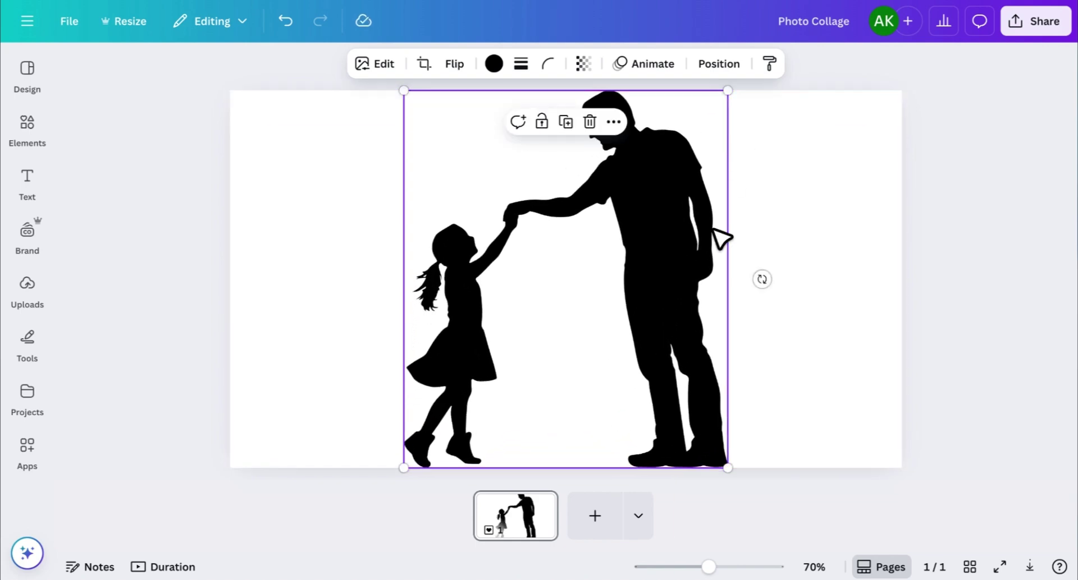
click(767, 238)
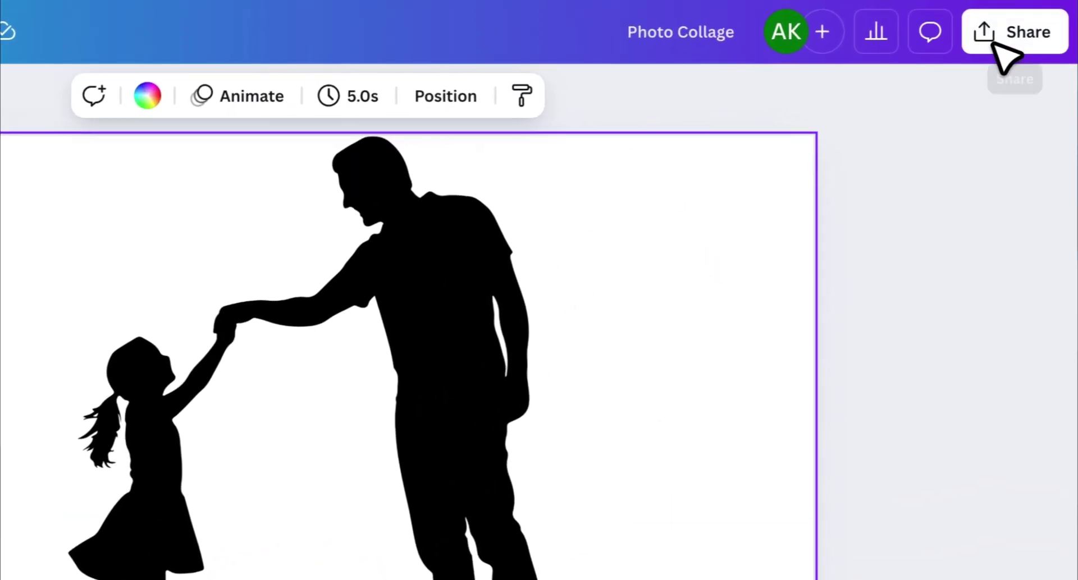
Step: Download the design as a PNG at size 1 with a transparent background
click(1019, 26)
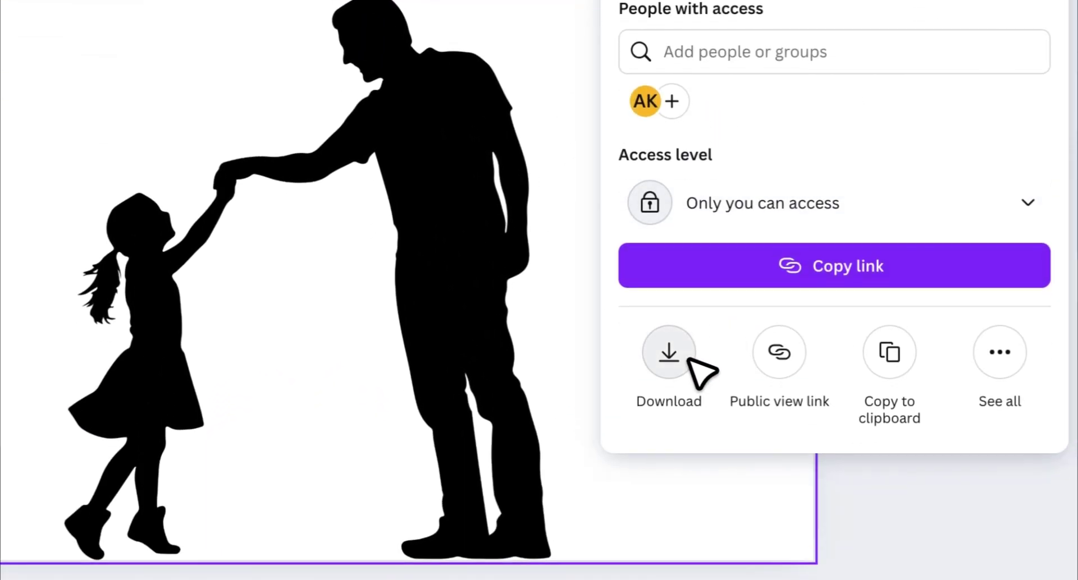
click(680, 497)
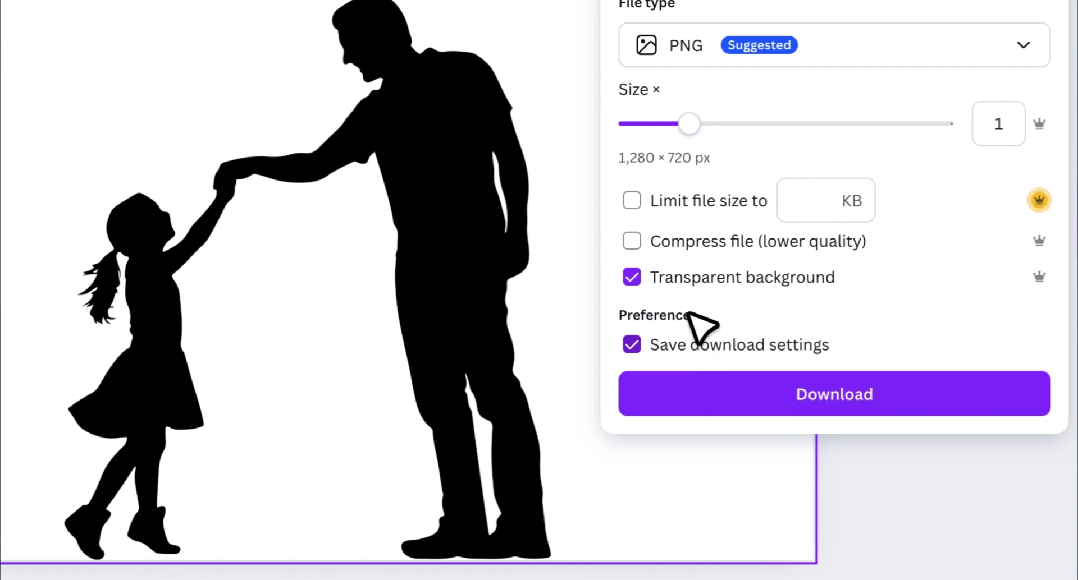
click(797, 387)
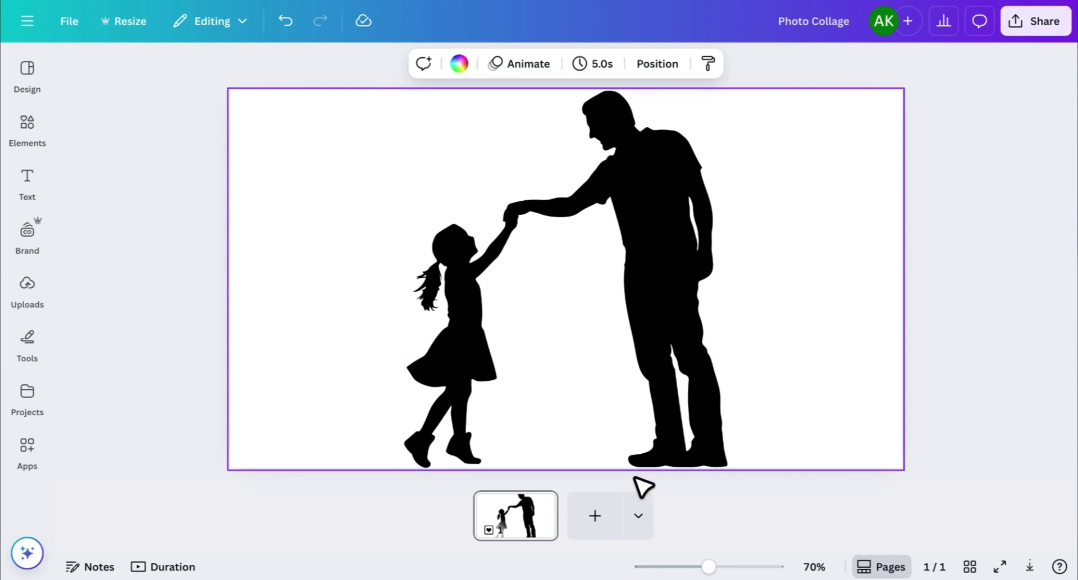
Step: Add a blank second page and open the Image Splitter app
click(610, 511)
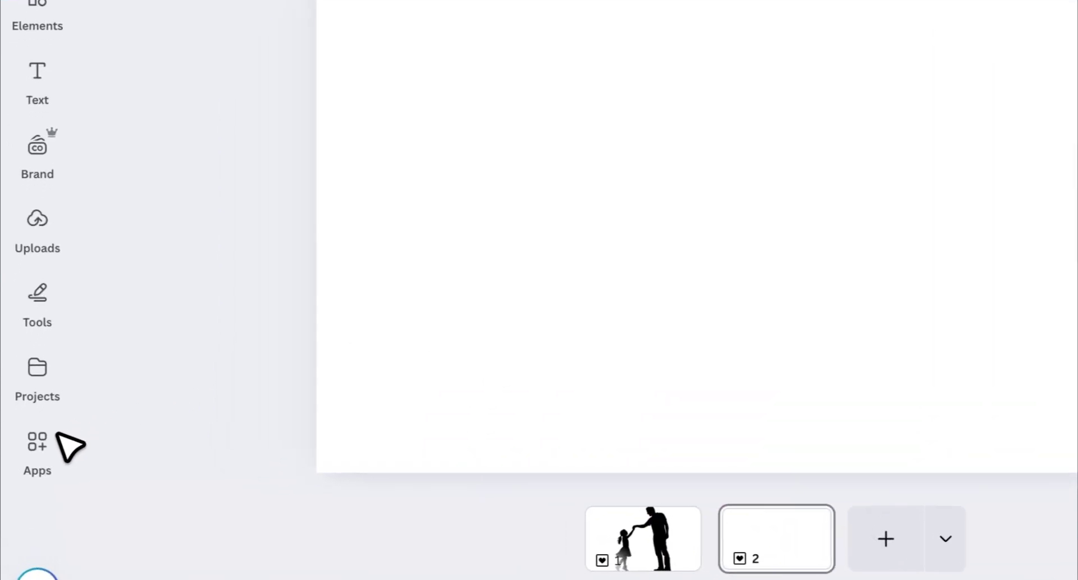
click(27, 446)
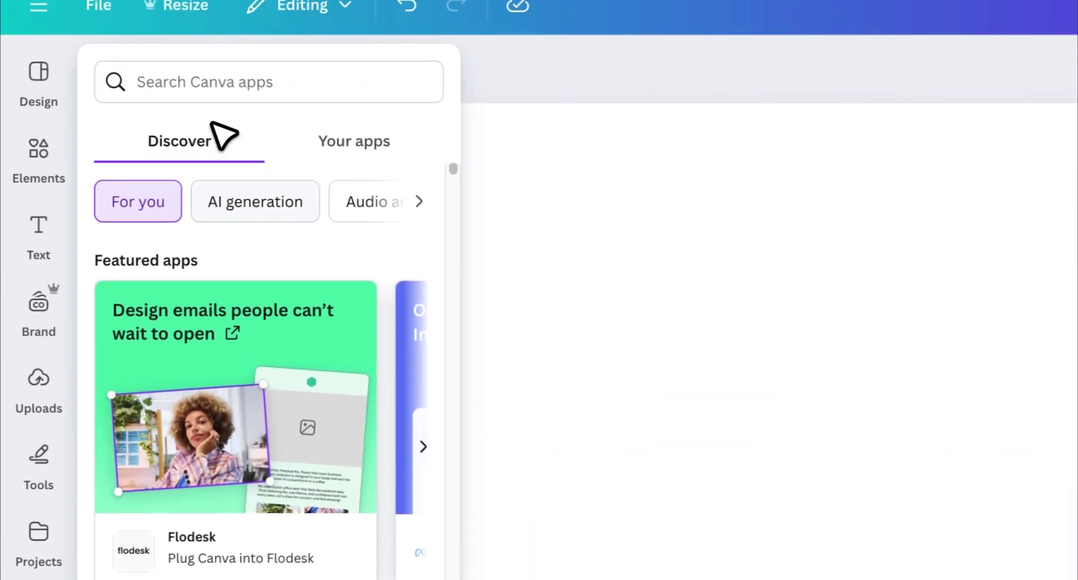
click(220, 111)
text(image sp)
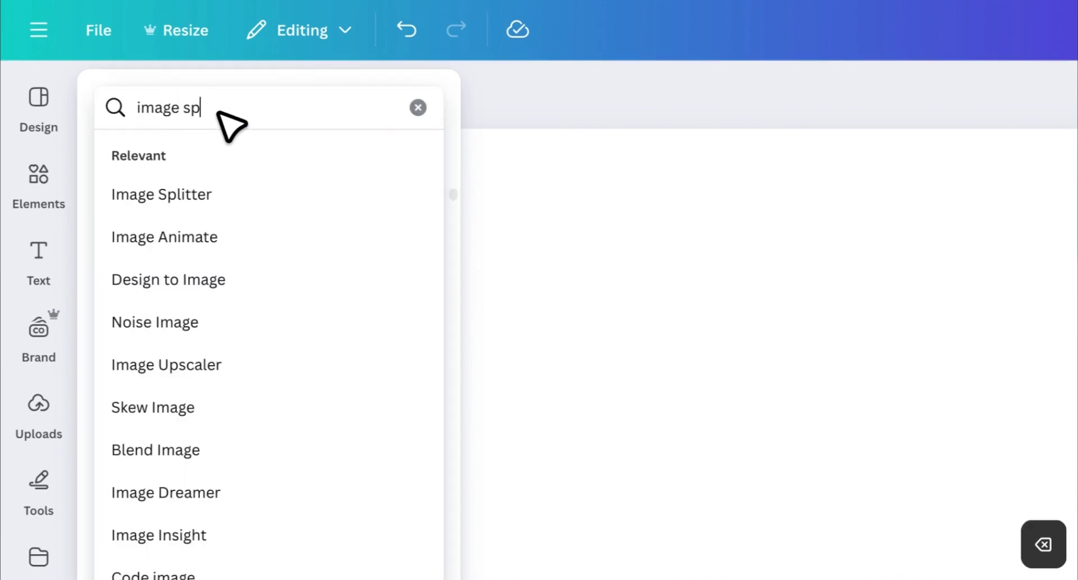
text(litter)
click(174, 194)
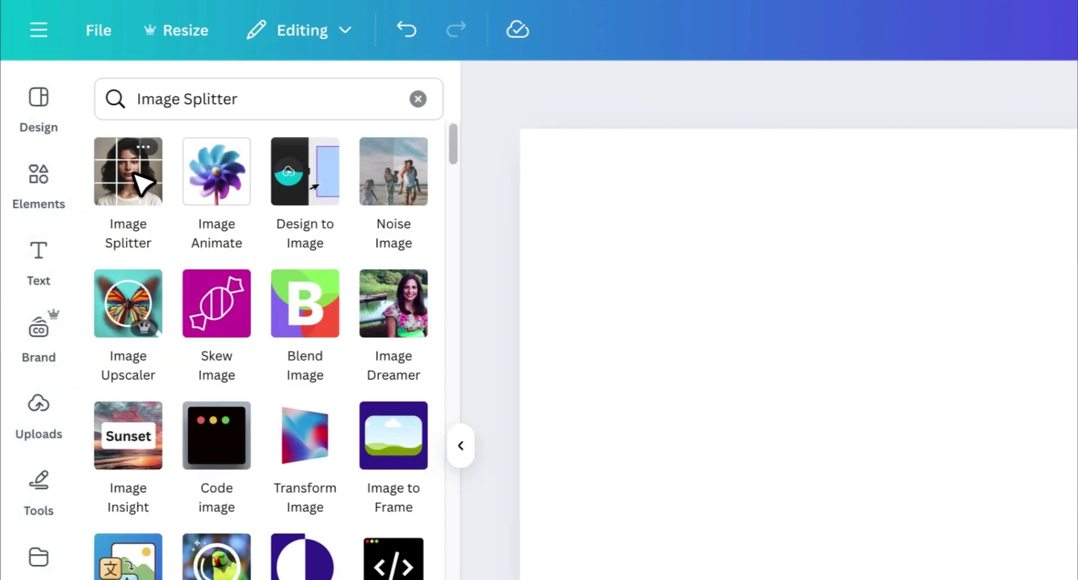
click(143, 183)
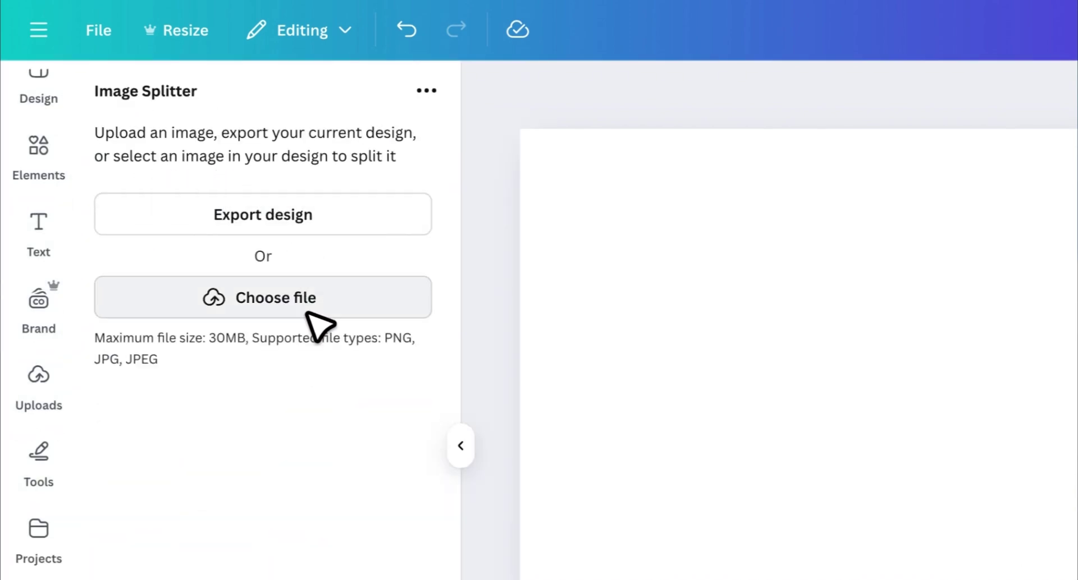
Step: Upload the downloaded silhouette PNG to Image Splitter and split it into 4 rows and 4 columns
click(309, 315)
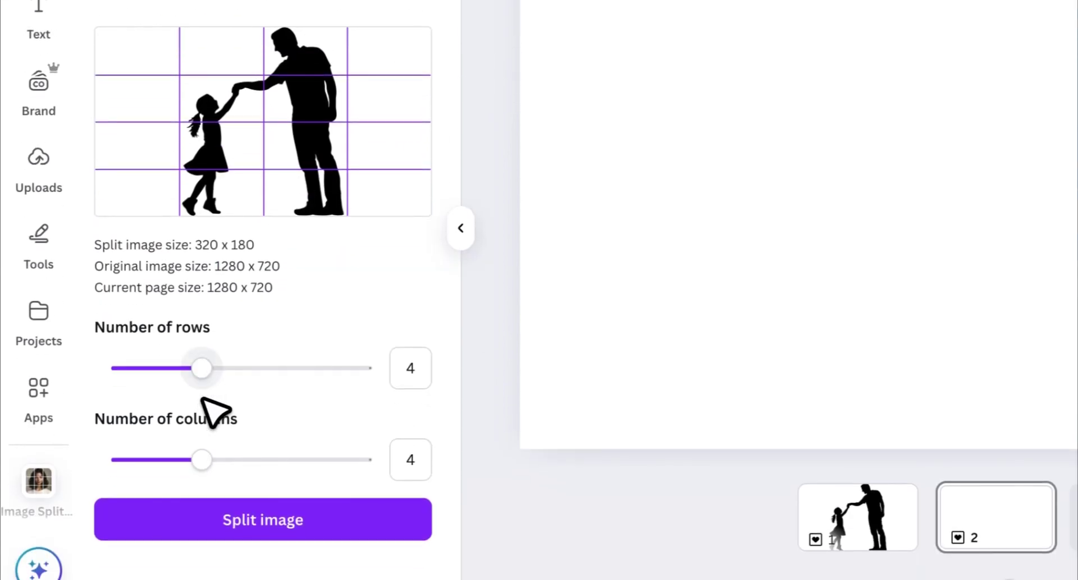
drag(210, 460, 194, 433)
drag(193, 341, 223, 357)
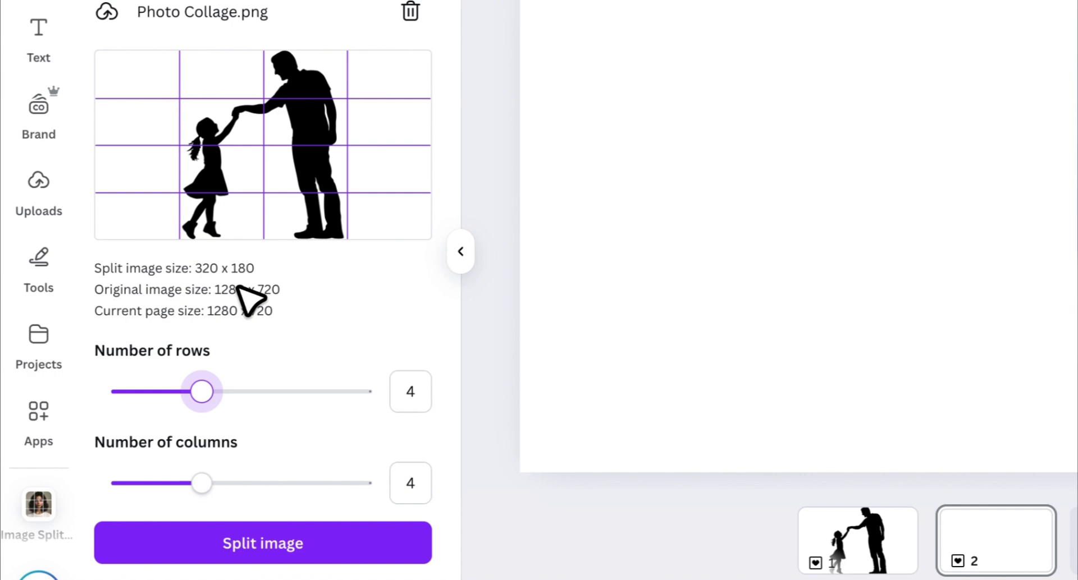
click(251, 539)
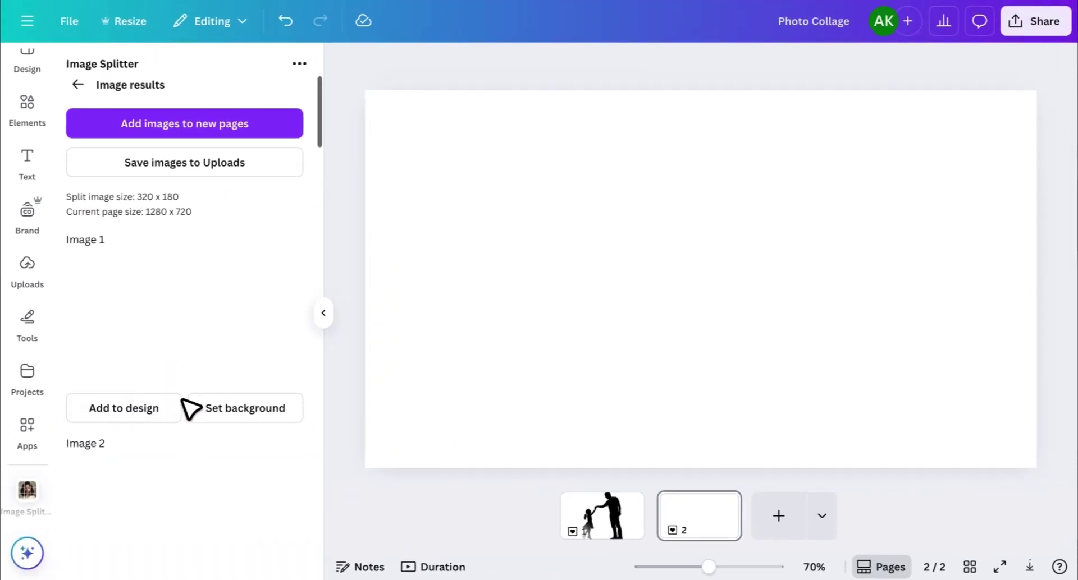
Step: Add the split pieces Image 3, Image 6 and Image 7 to the second page
scroll(200, 361, down, 4)
scroll(201, 362, down, 2)
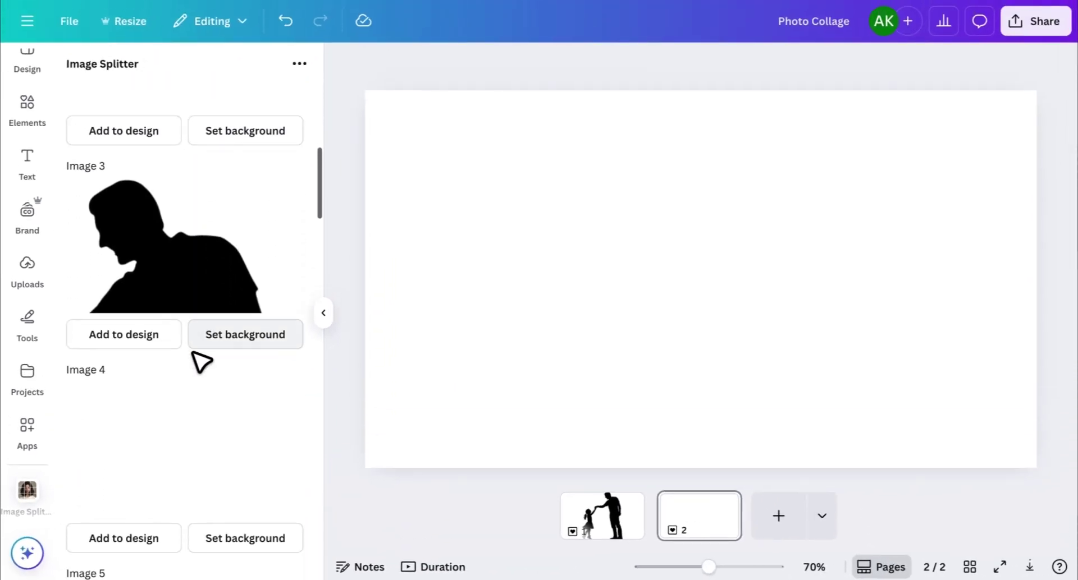
scroll(219, 390, down, 3)
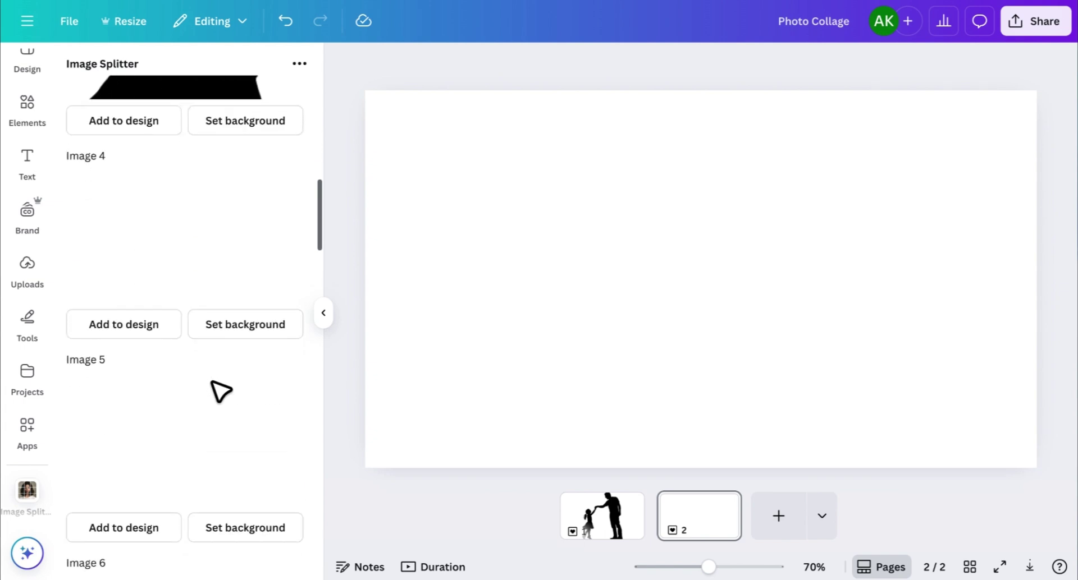
scroll(221, 392, down, 5)
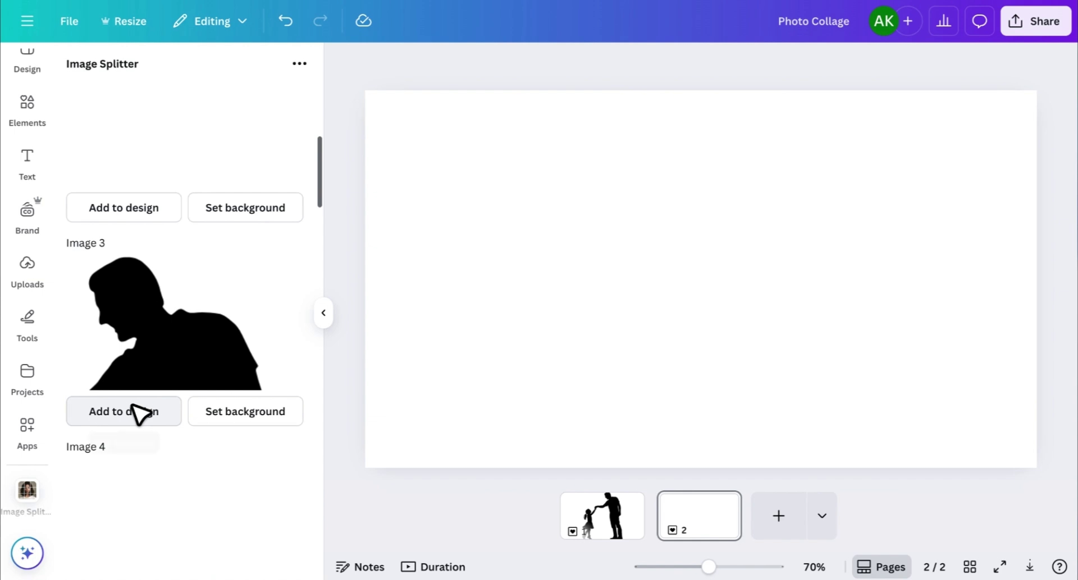
click(132, 406)
scroll(133, 405, down, 8)
click(133, 406)
scroll(133, 406, down, 5)
click(132, 461)
Step: Arrange the split pieces edge to edge on page 2 to rebuild the father-and-daughter silhouette
drag(751, 304, 919, 329)
drag(749, 327, 554, 258)
drag(696, 294, 809, 185)
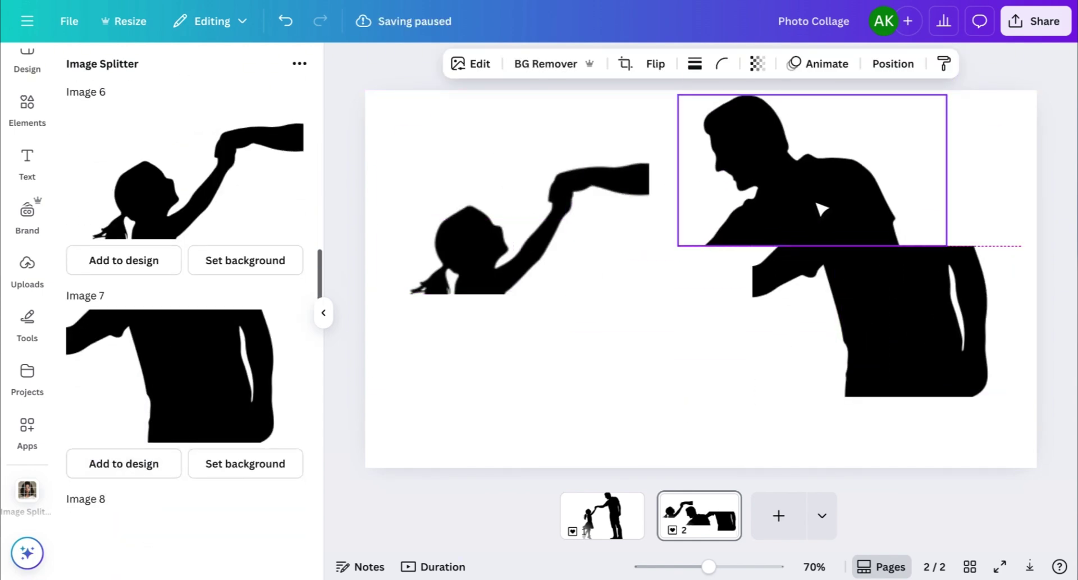
drag(936, 316, 862, 315)
drag(576, 214, 591, 317)
click(1006, 241)
drag(1006, 241, 421, 416)
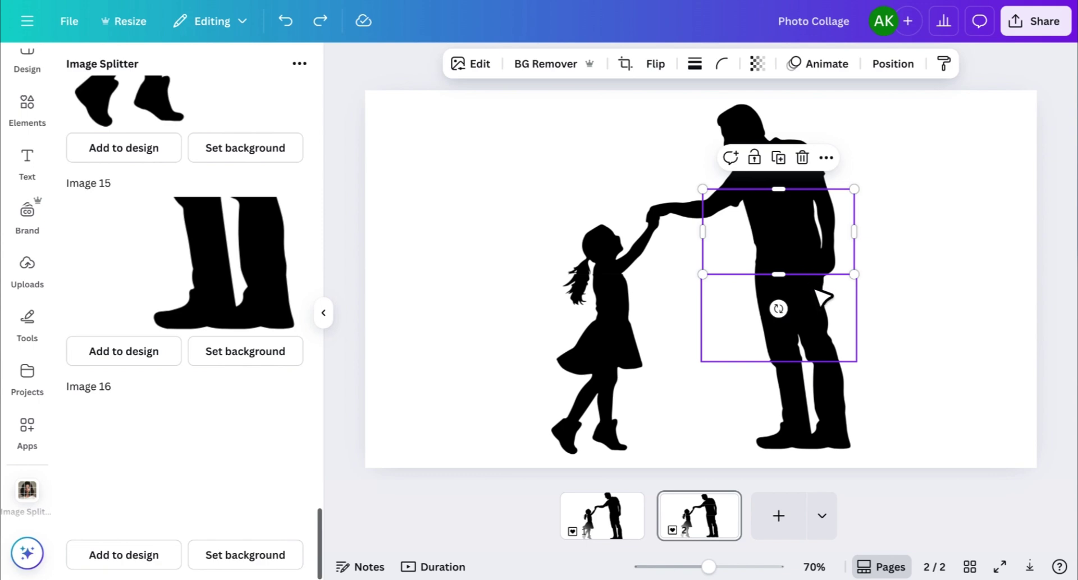
Step: Check the individual pieces of the assembled silhouette one by one and undo the last change
click(822, 297)
click(729, 421)
click(629, 407)
click(599, 304)
click(605, 243)
key(super+z)
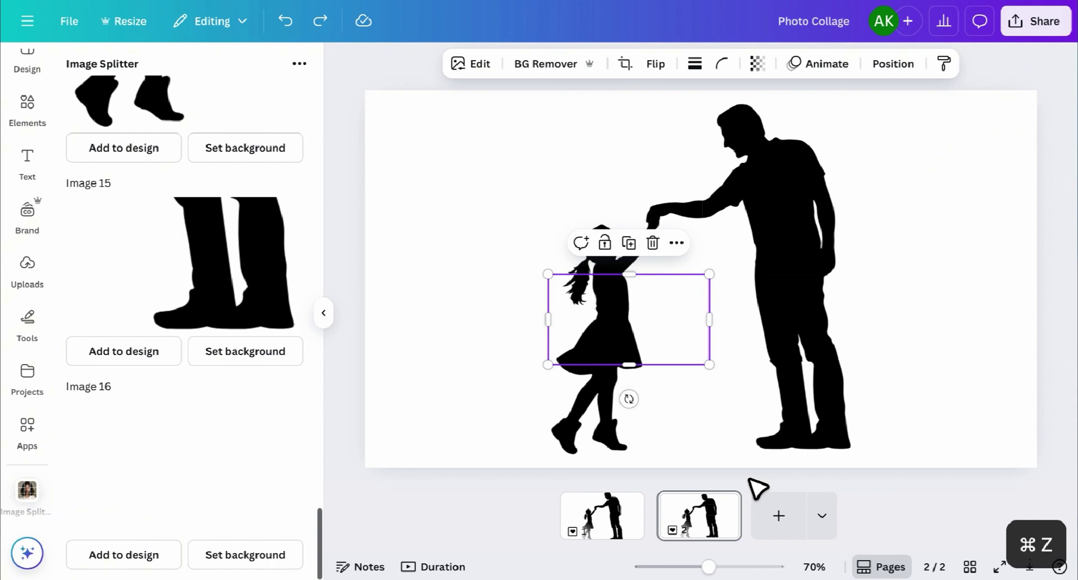
Step: Search the apps for Frame Maker and open it
click(26, 416)
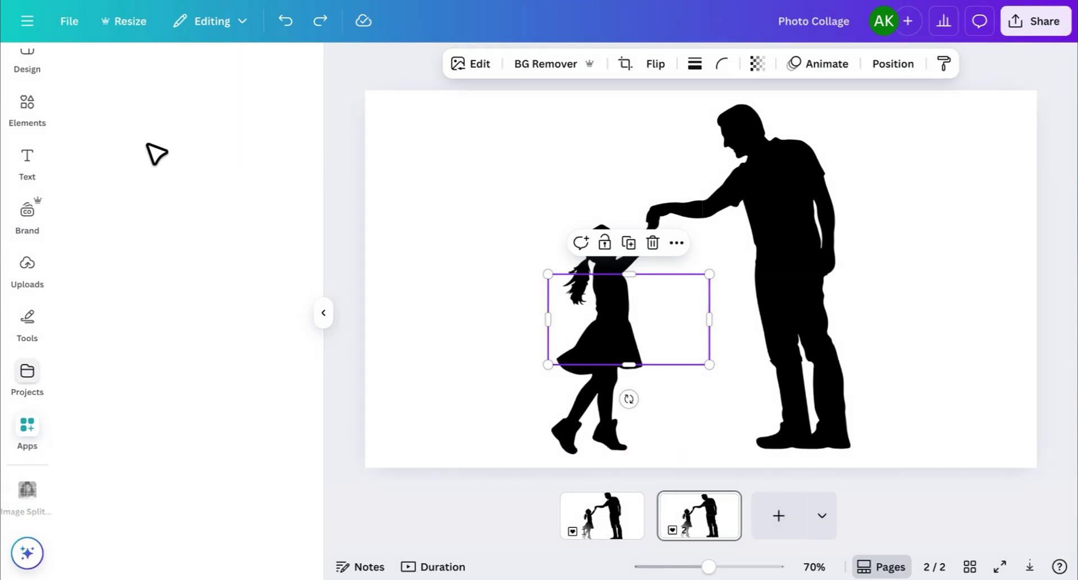
click(160, 78)
text(frame)
click(184, 157)
scroll(185, 157, down, 5)
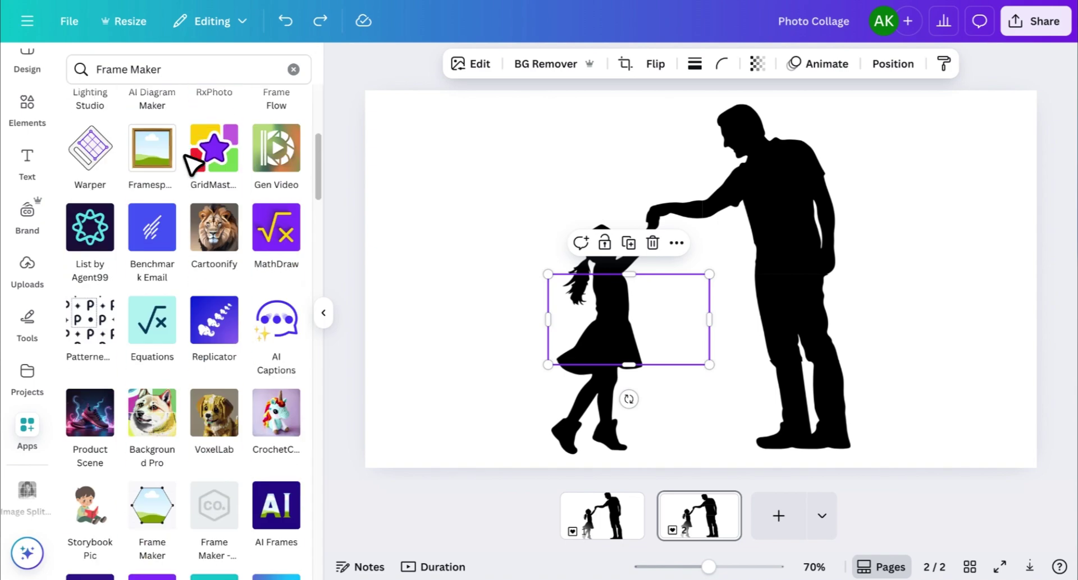
click(152, 525)
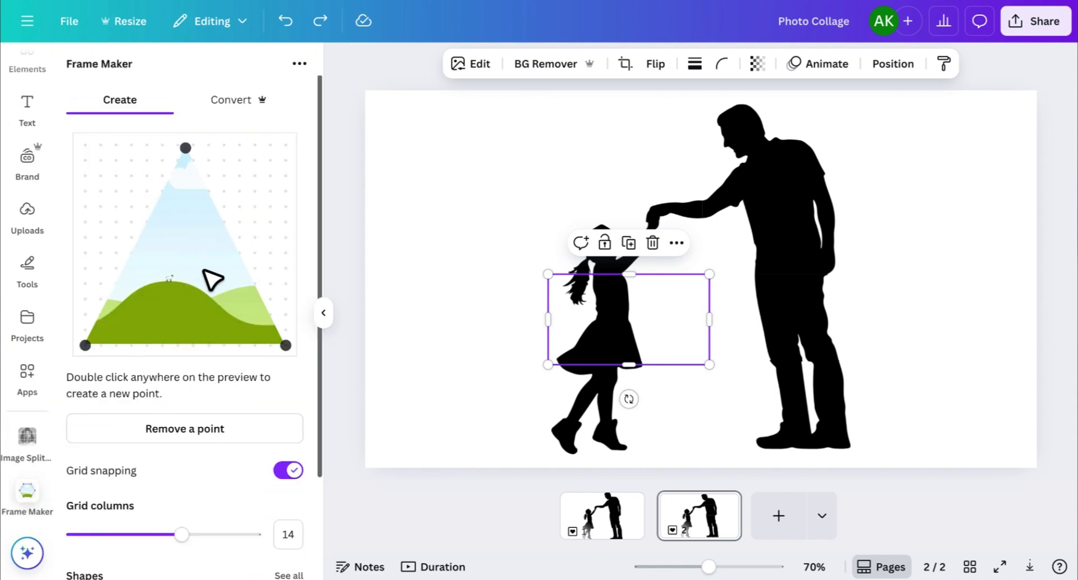
Step: Copy the father's head-and-shoulders piece onto a new third page and move it near the page centre
click(790, 183)
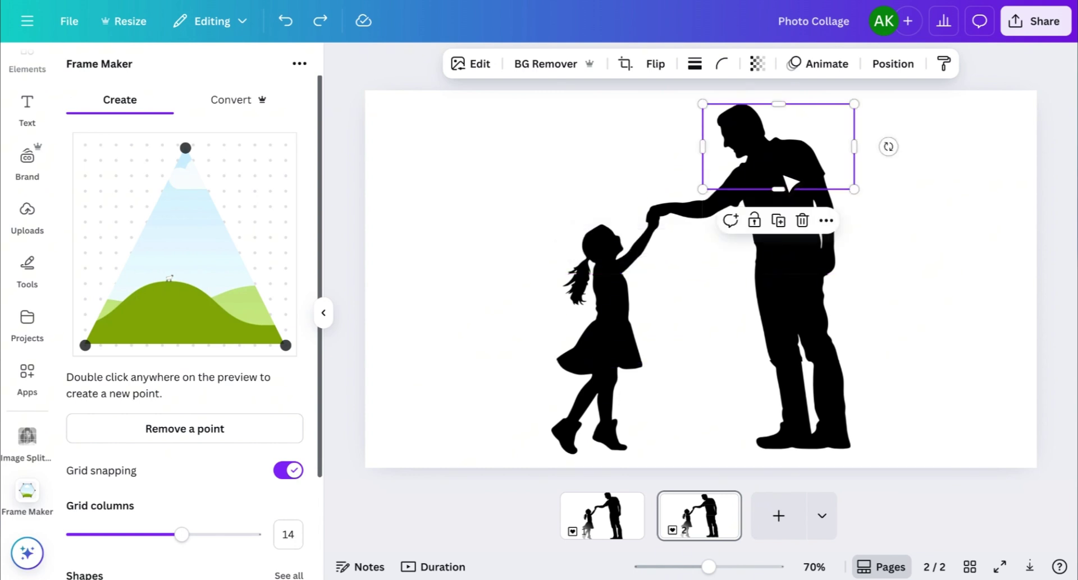
key(super+c)
click(796, 522)
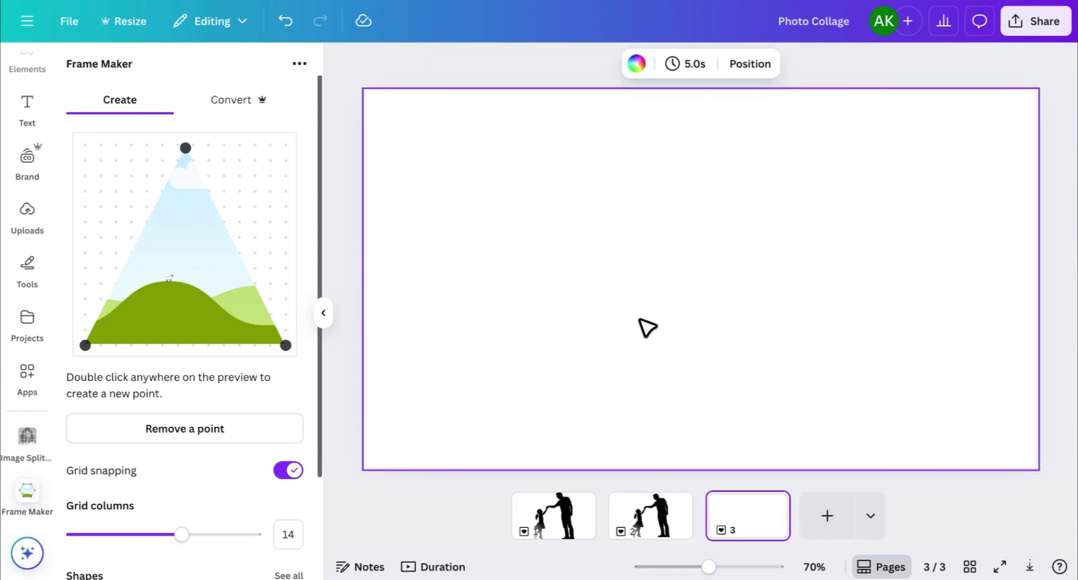
key(super+v)
drag(745, 168, 639, 269)
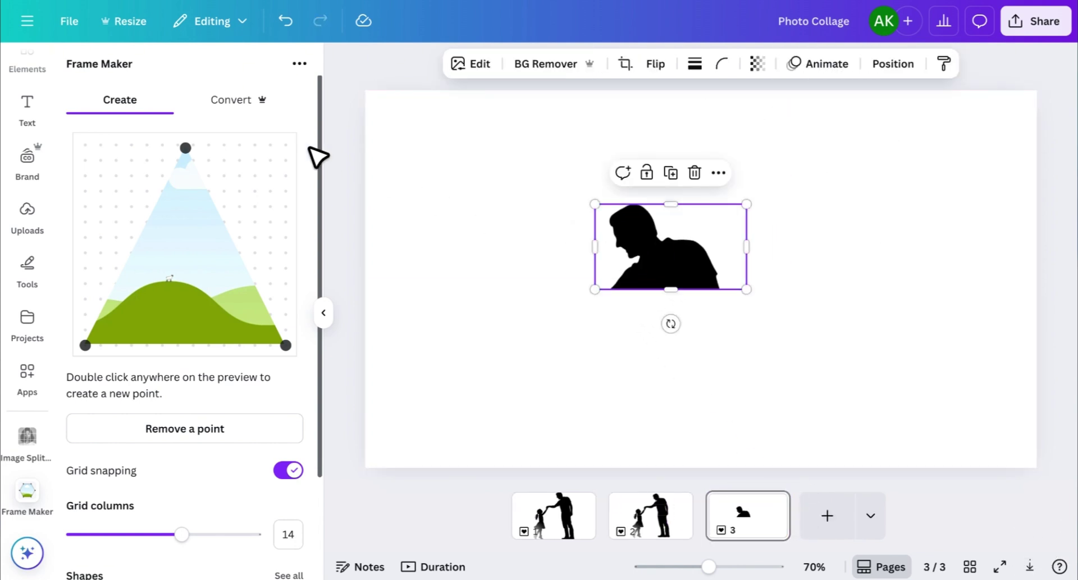
Step: Convert only page 3 to a frame, exporting it at size 3.125 with a transparent background
click(225, 104)
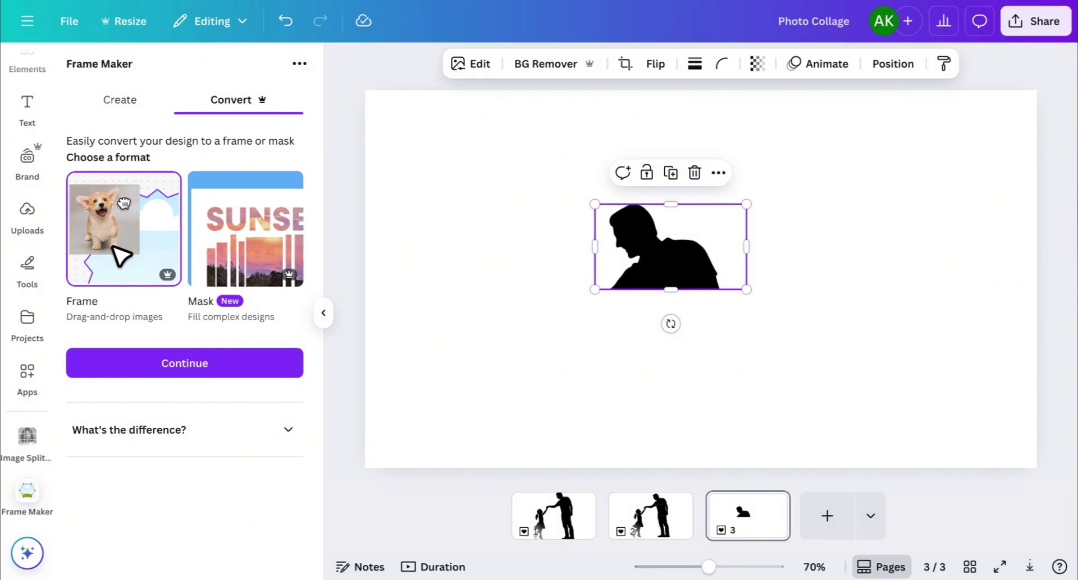
click(212, 362)
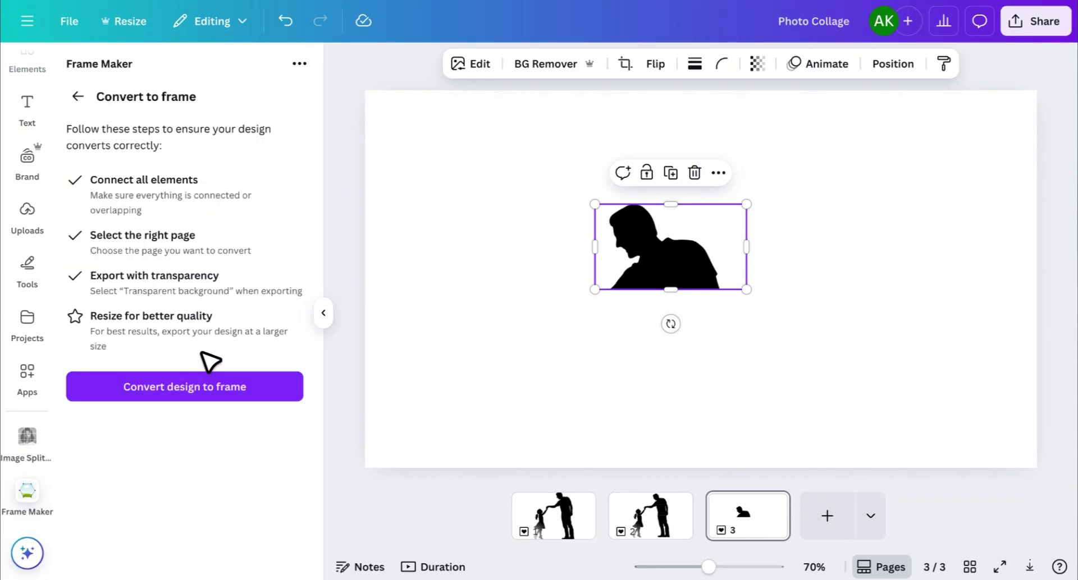
click(214, 391)
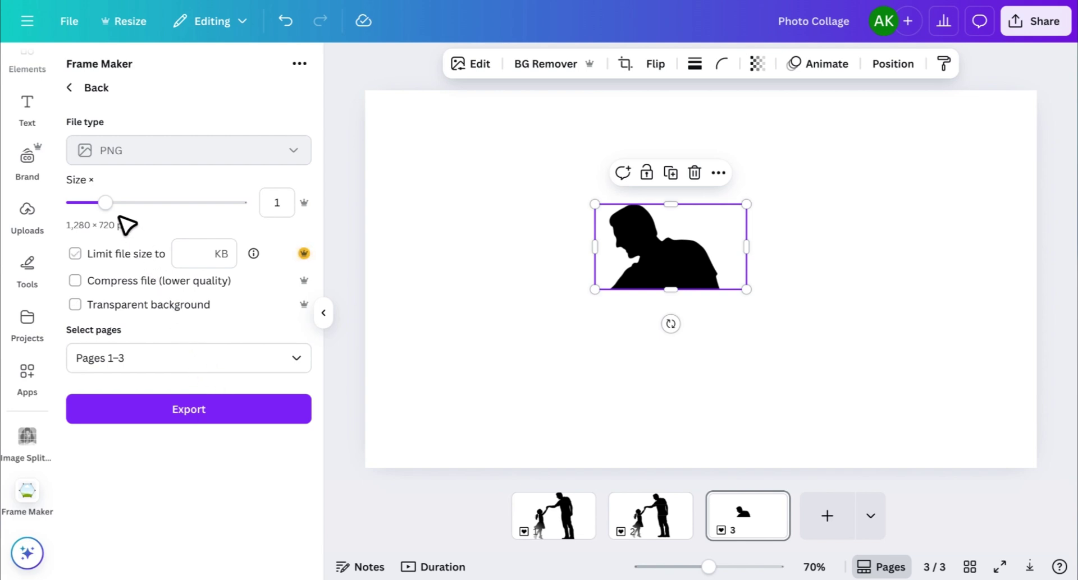
drag(109, 205, 261, 207)
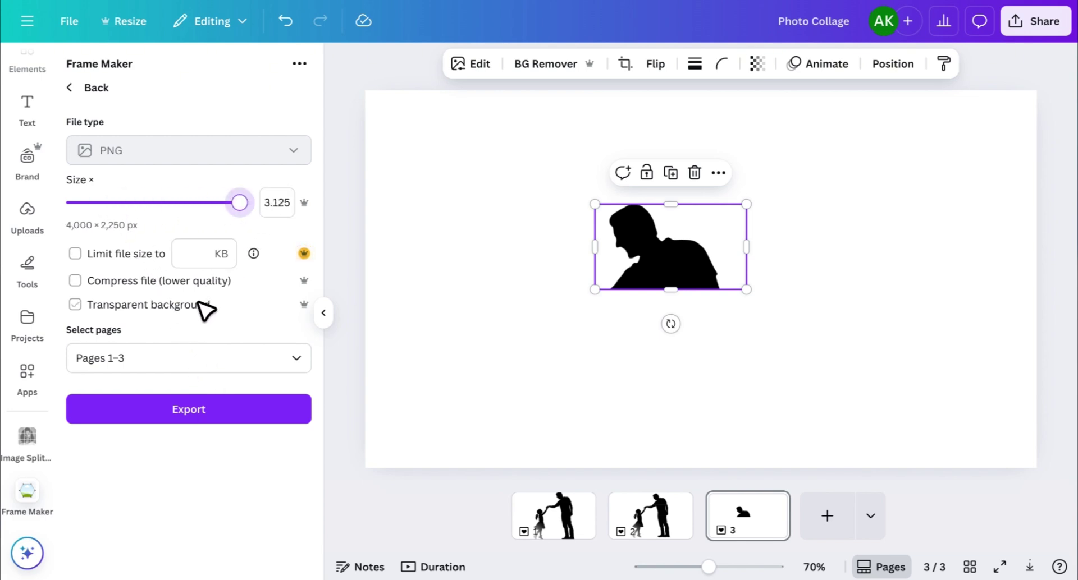
click(205, 357)
click(100, 148)
scroll(95, 267, down, 2)
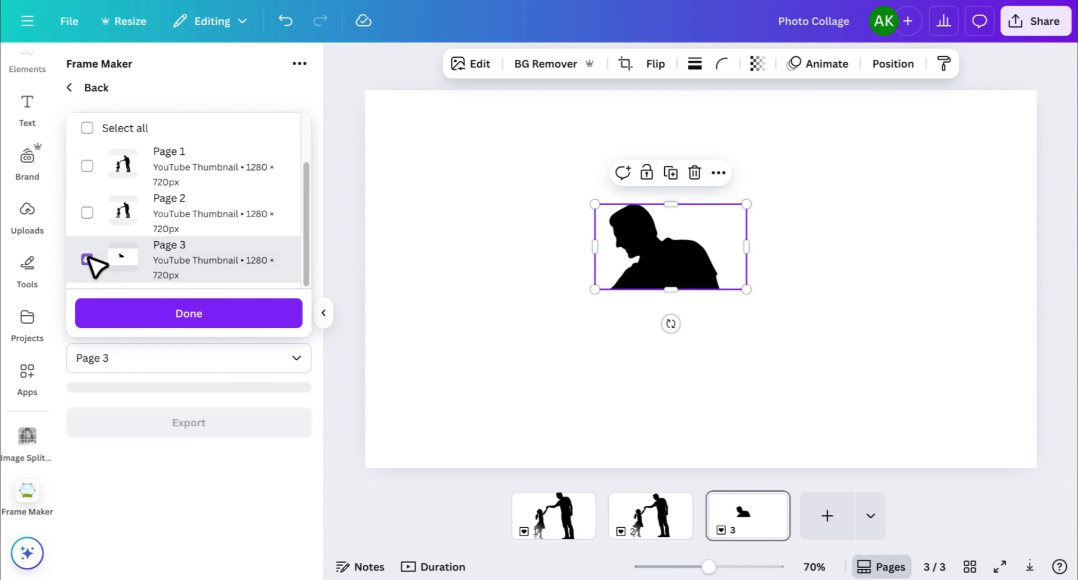
click(158, 312)
click(191, 414)
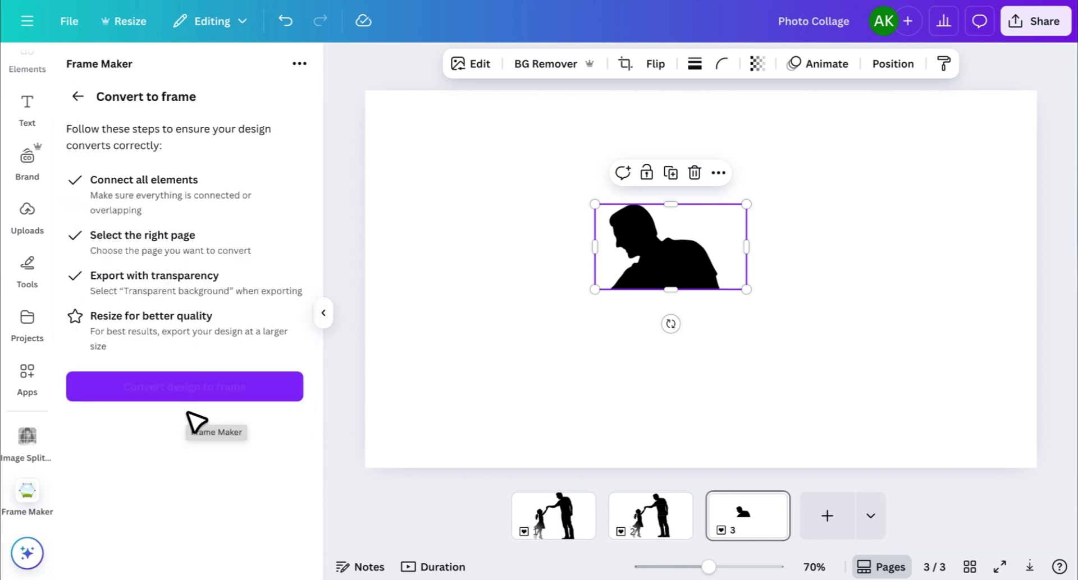
Step: Copy the new head-and-shoulders frame to page 2, shrink it and place it over the father's matching piece
drag(725, 301, 835, 294)
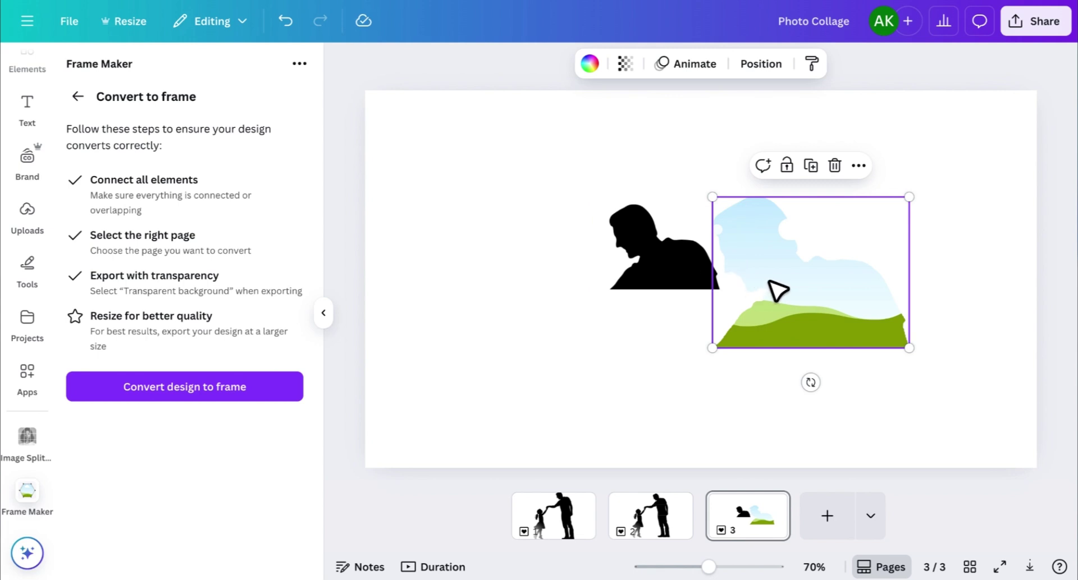
key(super+c)
click(681, 514)
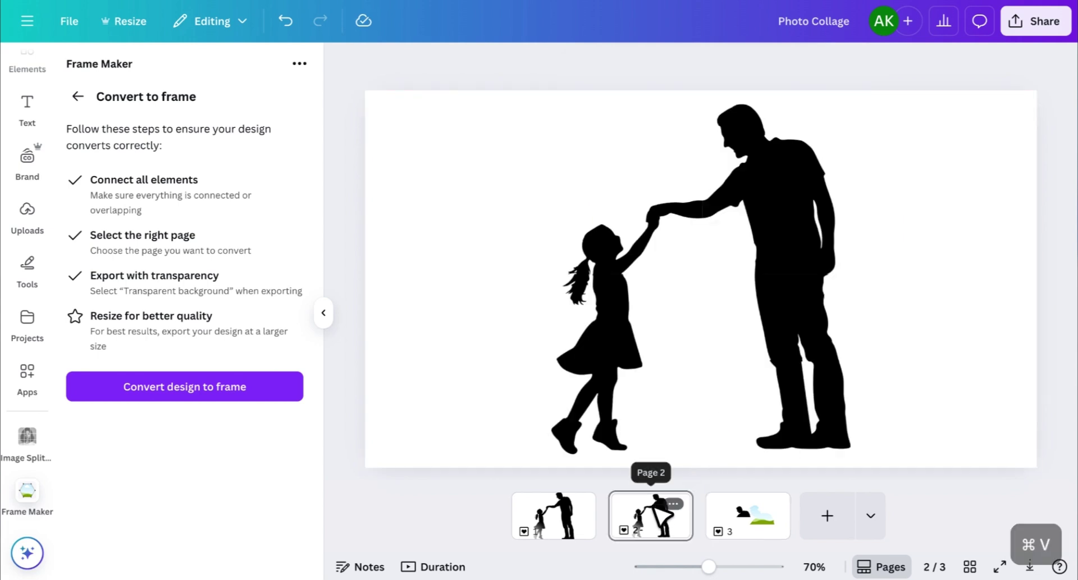
key(super+v)
drag(909, 197, 851, 280)
drag(813, 306, 811, 170)
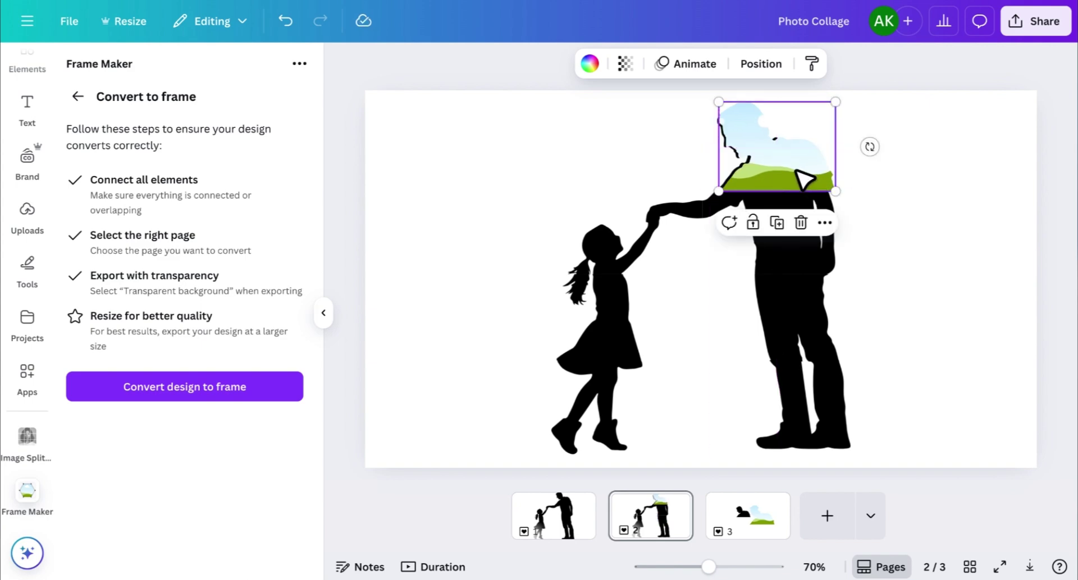
Step: Copy the father's torso-and-arm piece onto page 3 and convert only that page to a frame
click(797, 236)
key(super+c)
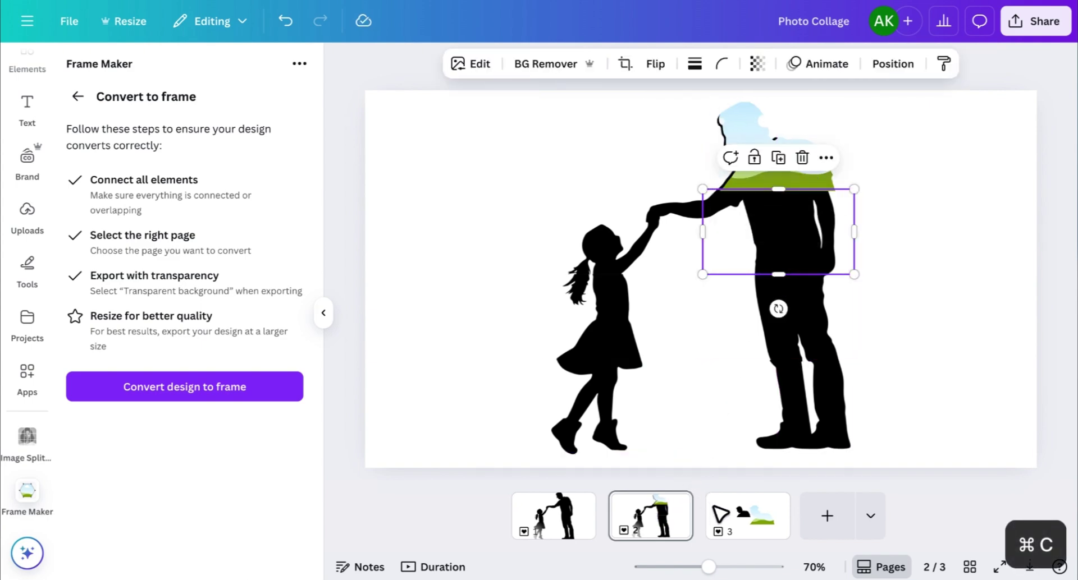
click(719, 512)
key(super+v)
click(185, 386)
click(189, 359)
click(121, 185)
click(129, 151)
Step: Copy the new torso frame to page 2, shrink it and place it over the father's matching piece
click(189, 313)
key(super+c)
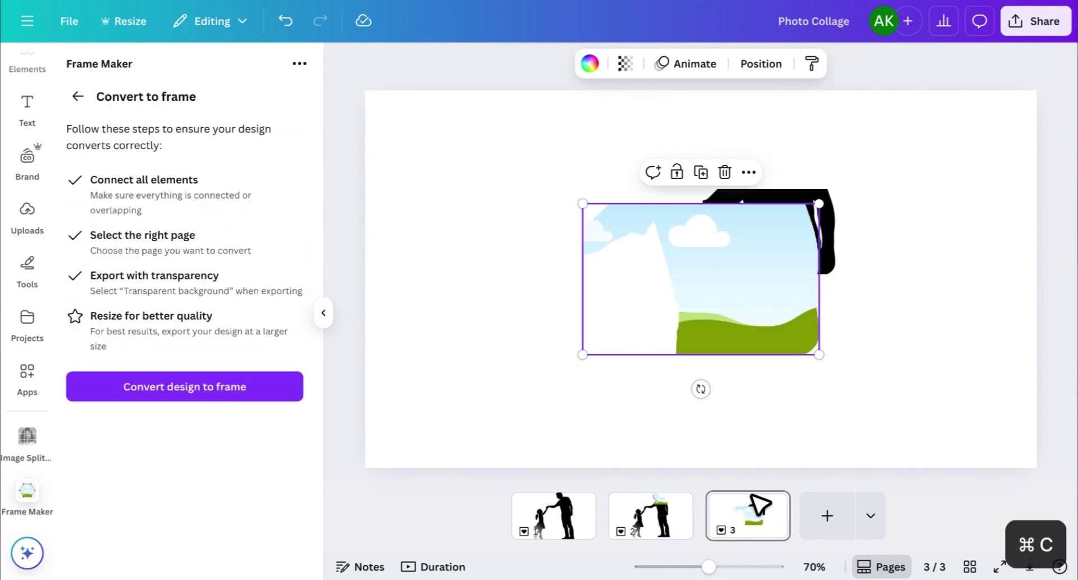
click(650, 515)
key(super+v)
drag(818, 203, 718, 266)
drag(660, 300, 808, 251)
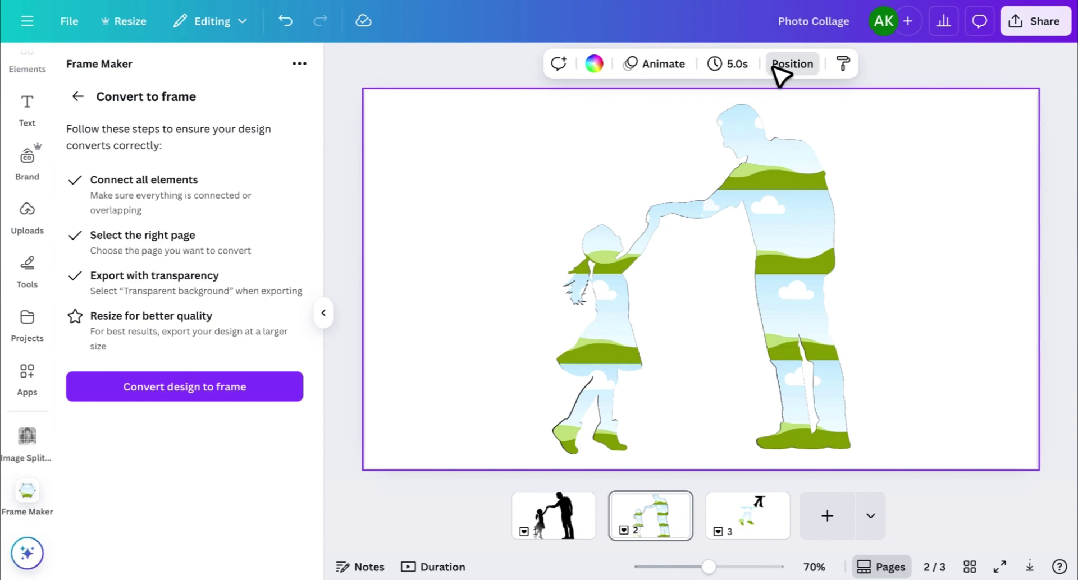
Step: Delete all seven black silhouette pieces layered beneath the frames on page 2
click(777, 66)
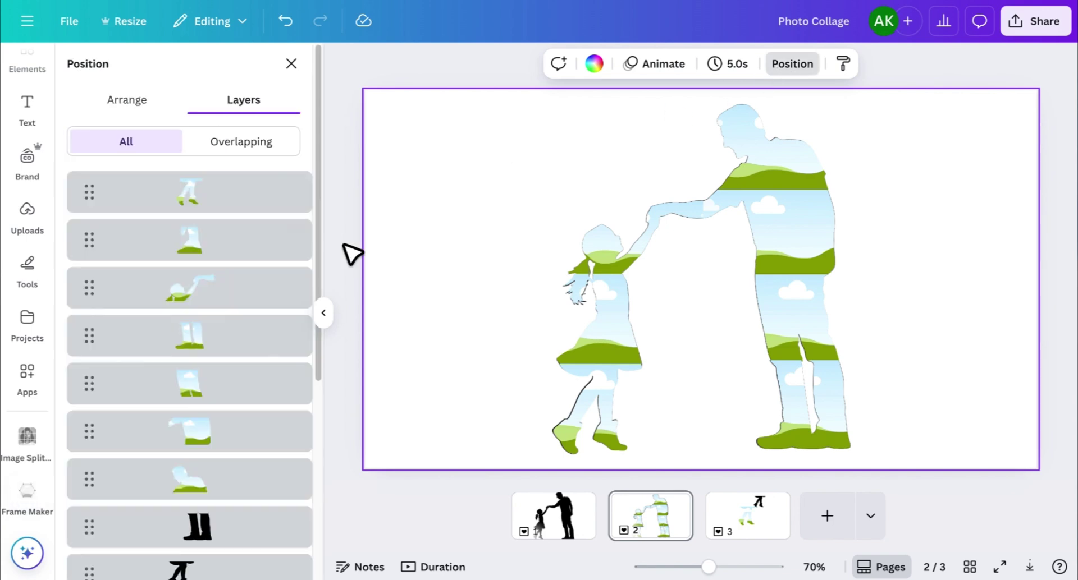
scroll(236, 393, down, 10)
click(222, 213)
shift+click(219, 489)
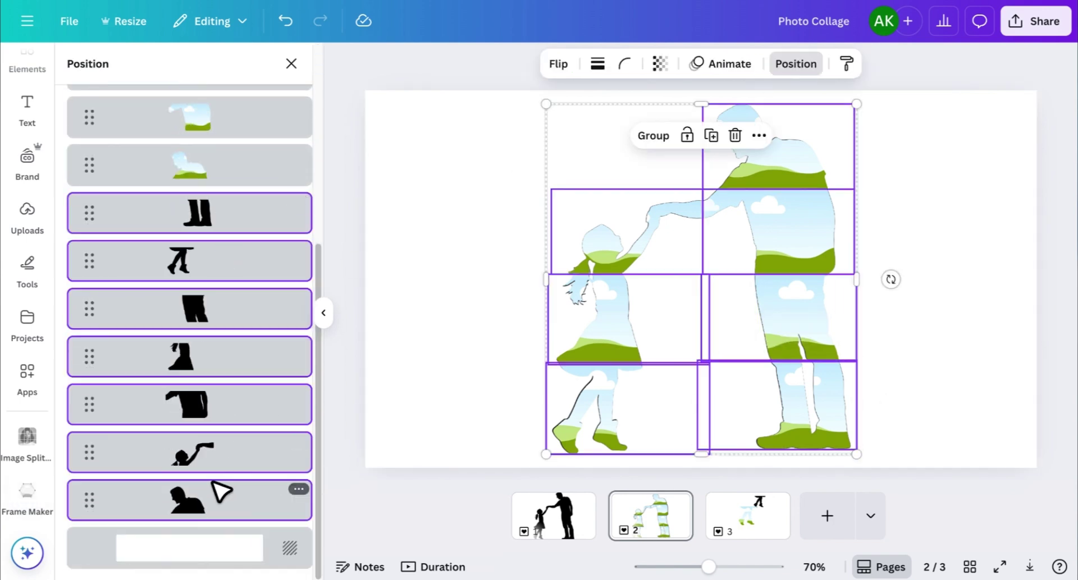
right_click(218, 494)
click(292, 249)
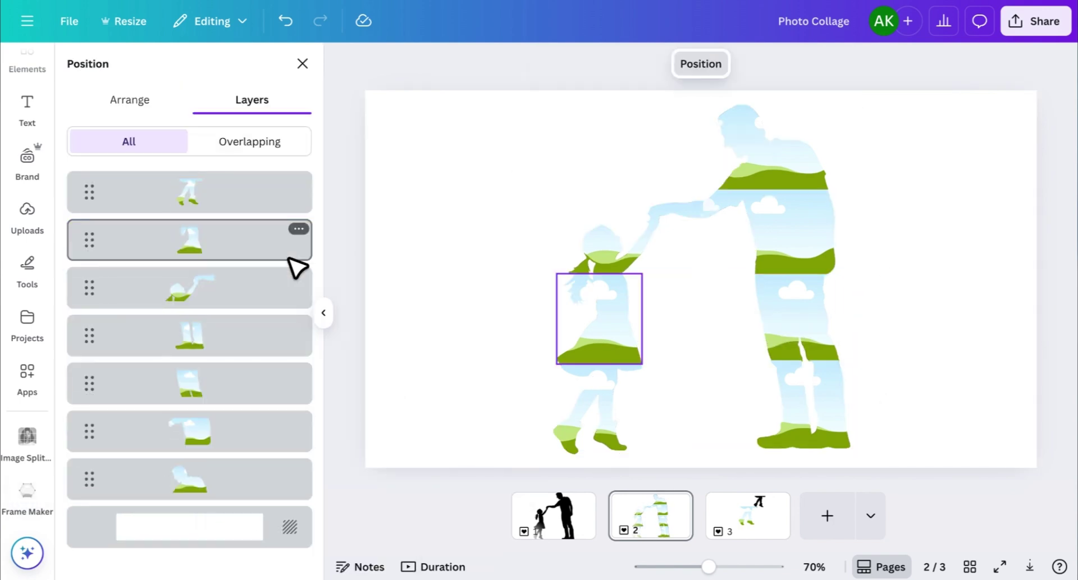
click(988, 364)
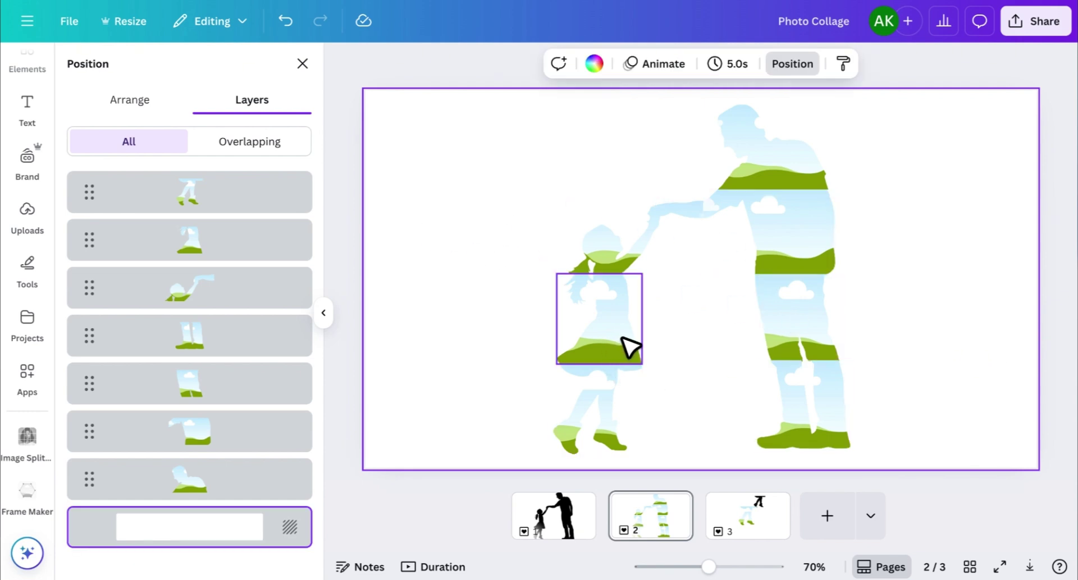
Step: Search the element photos for "girl and father"
scroll(33, 372, up, 2)
click(33, 119)
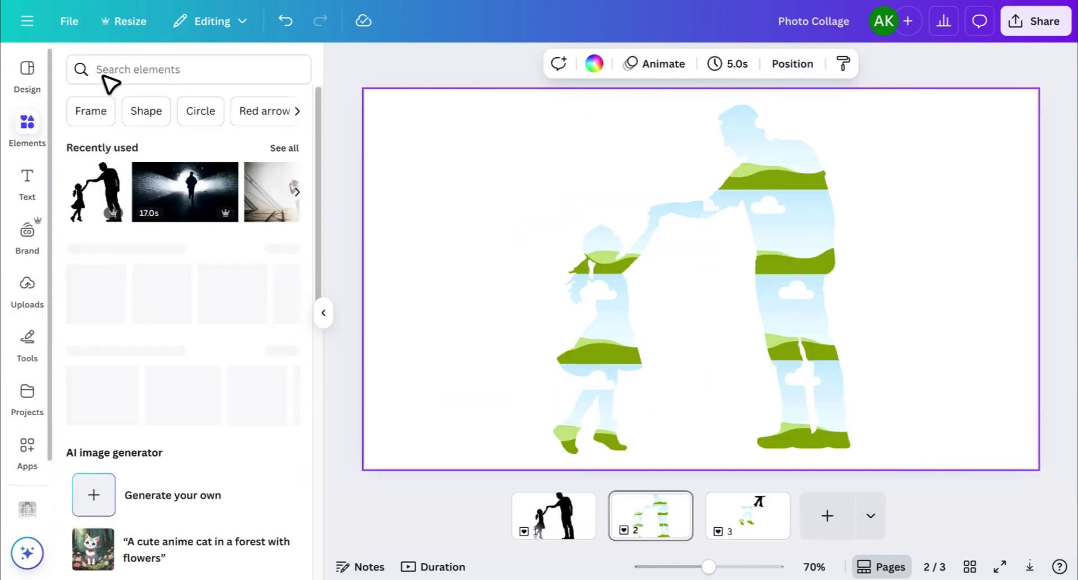
click(115, 77)
text(girl and father)
key(Return)
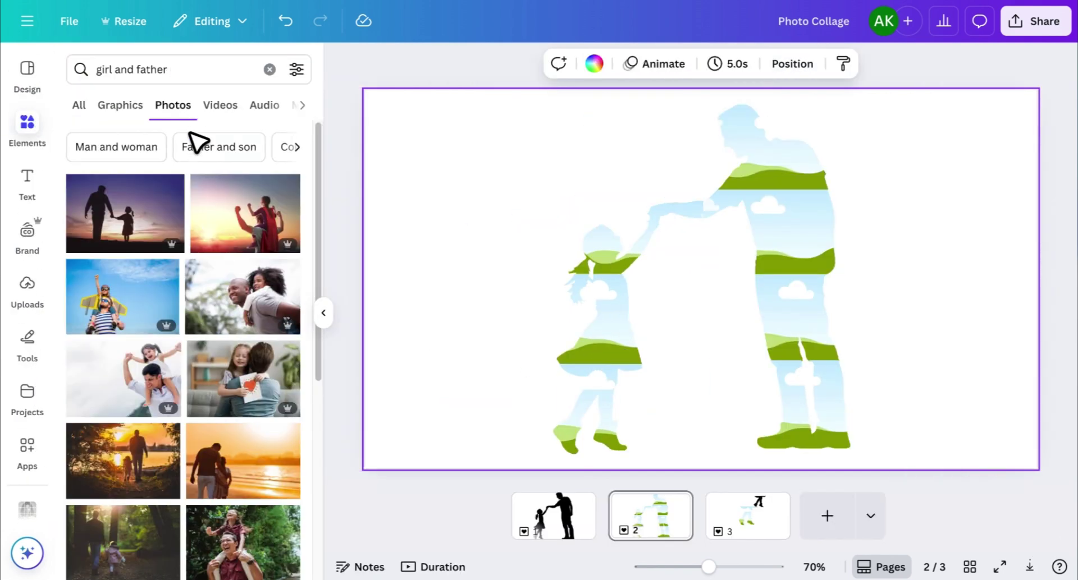
Step: Fill the silhouette frames with father-and-daughter photos, repositioning the photo inside the father's torso frame
scroll(193, 224, down, 2)
drag(243, 222, 598, 331)
drag(243, 304, 796, 242)
double_click(797, 244)
click(865, 286)
drag(256, 466, 796, 317)
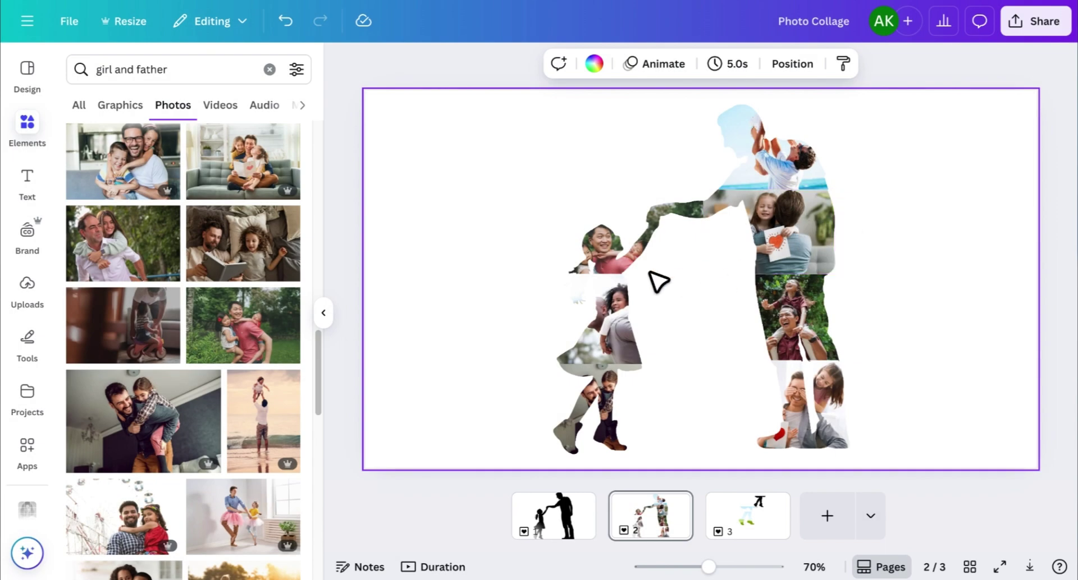
Step: Nudge the father's head frame and the daughter's frames slightly apart to leave thin gaps between the pieces
click(752, 163)
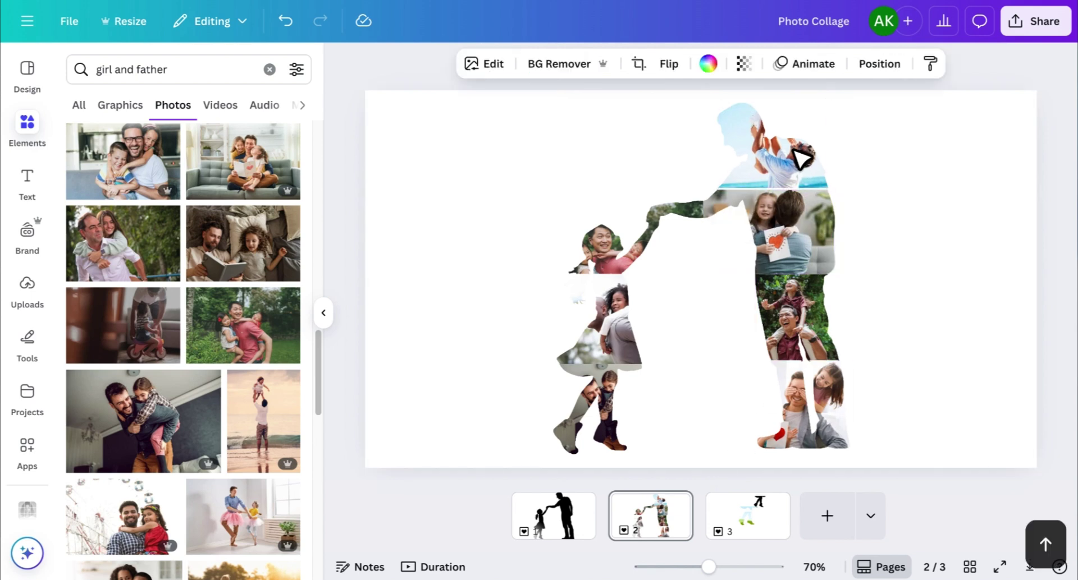
click(692, 223)
click(603, 306)
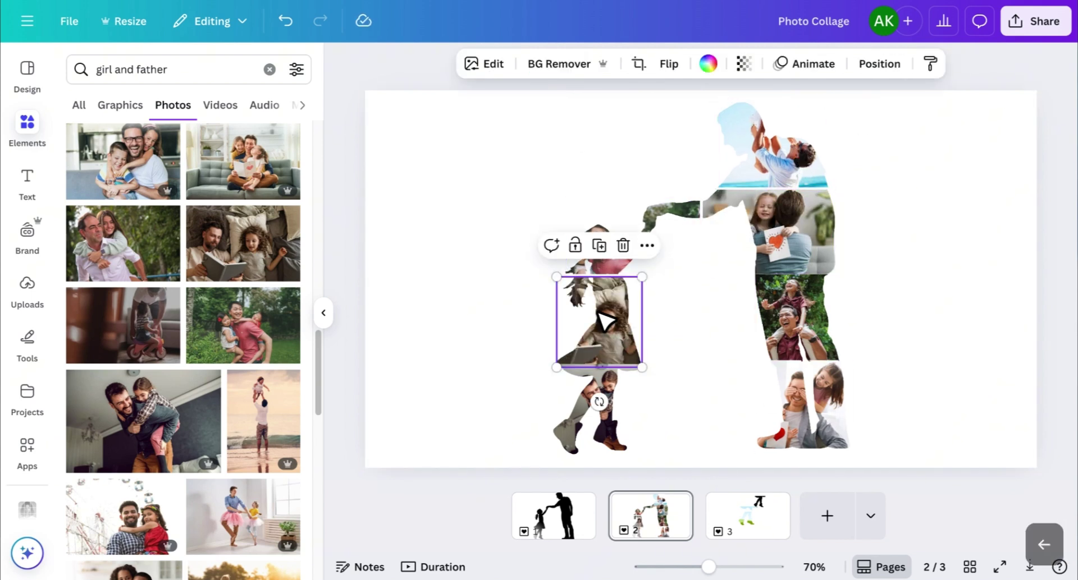
click(592, 438)
key(Down)
key(Down)
key(Down)
key(Left)
key(Up)
Step: Nudge the father's two leg frames downward, leaving thin gaps below the torso and between the legs' pieces
click(792, 309)
key(Down)
key(Down)
click(819, 418)
key(Down)
key(Down)
key(Right)
drag(828, 429, 830, 427)
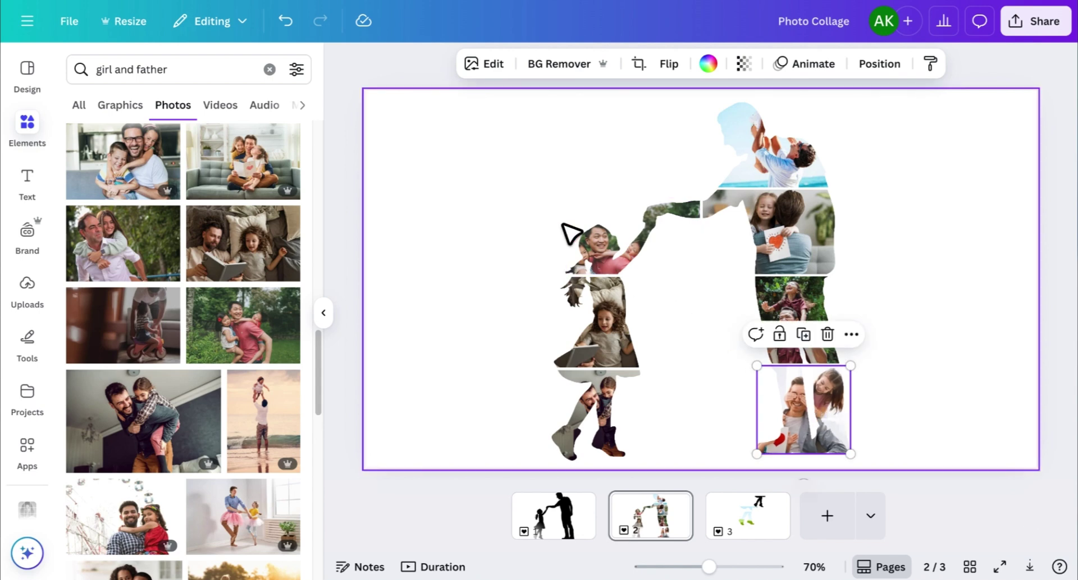
Step: Set the background colour of page 2 to the default light gray
click(551, 106)
click(595, 64)
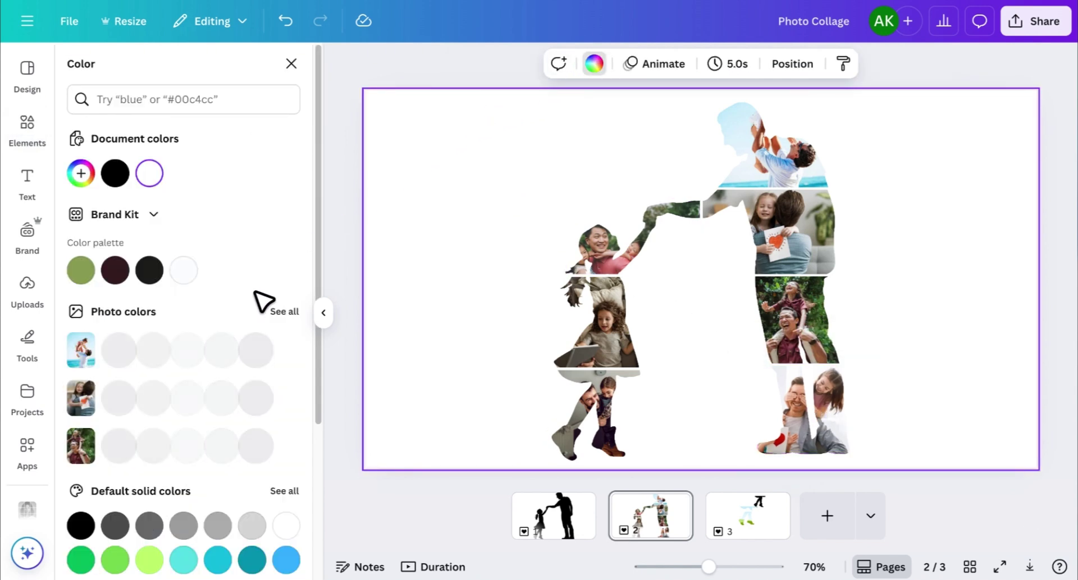
click(251, 426)
click(115, 387)
click(116, 347)
scroll(116, 347, down, 3)
click(252, 351)
Step: Add the pink "You're Invited!" text style, shrink it and place it above the daughter
scroll(205, 368, down, 2)
click(216, 360)
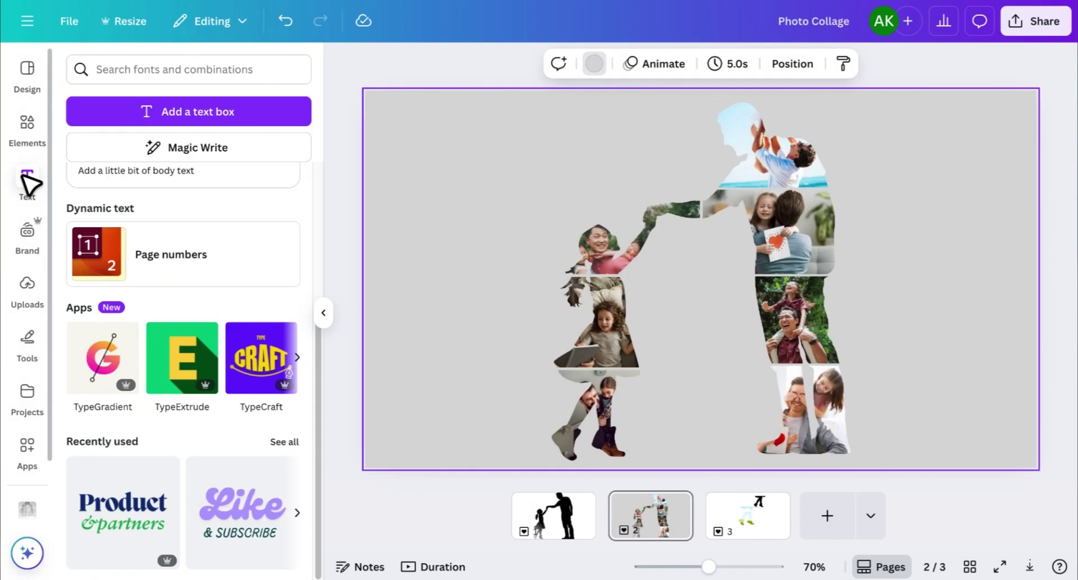
scroll(180, 373, down, 15)
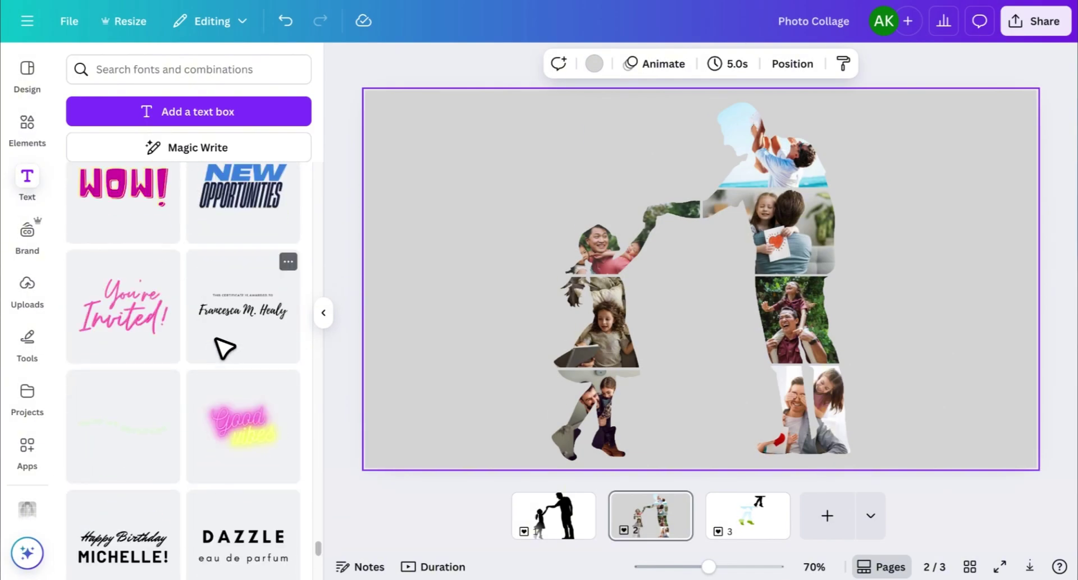
click(129, 312)
drag(904, 128, 645, 345)
drag(681, 375, 677, 343)
drag(584, 416, 558, 198)
Step: Replace the two lines of the pink lettering with "Daddys" and "Girl!"
double_click(534, 145)
text(Daddys)
double_click(489, 205)
text(Girl!)
click(490, 226)
Step: Search the element graphics for "heart" and add the line-drawn heart with a long tail to the page
click(27, 130)
triple_click(164, 71)
text(heart)
key(Return)
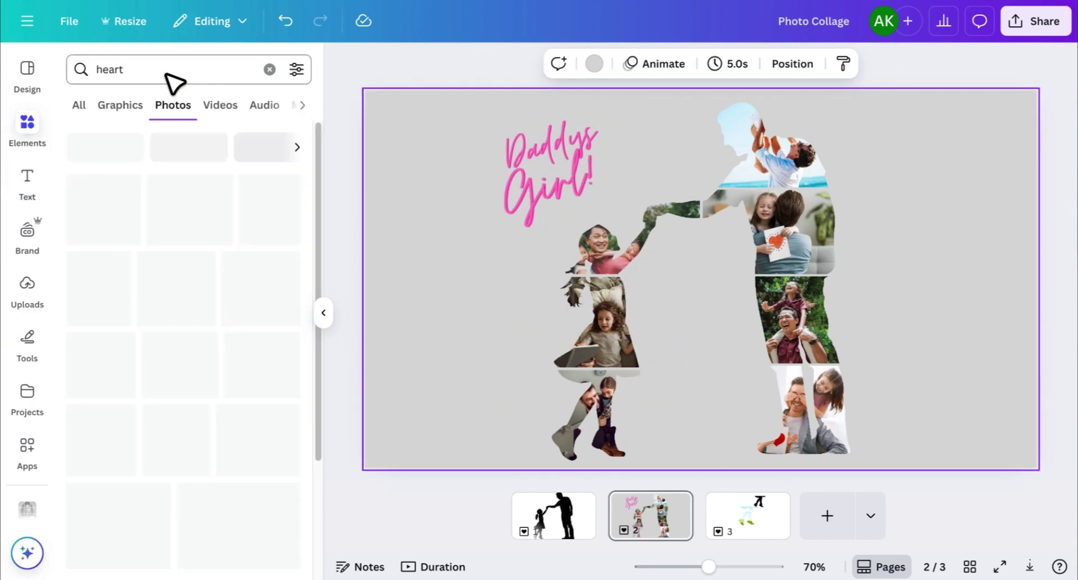
click(119, 105)
click(108, 217)
Step: Shrink the heart graphic, place it just beside the "Daddys Girl!" text and colour it pink
drag(834, 241, 705, 279)
drag(624, 354, 648, 354)
drag(689, 281, 725, 148)
drag(750, 162, 677, 159)
click(629, 63)
click(217, 173)
click(183, 173)
click(323, 313)
click(914, 377)
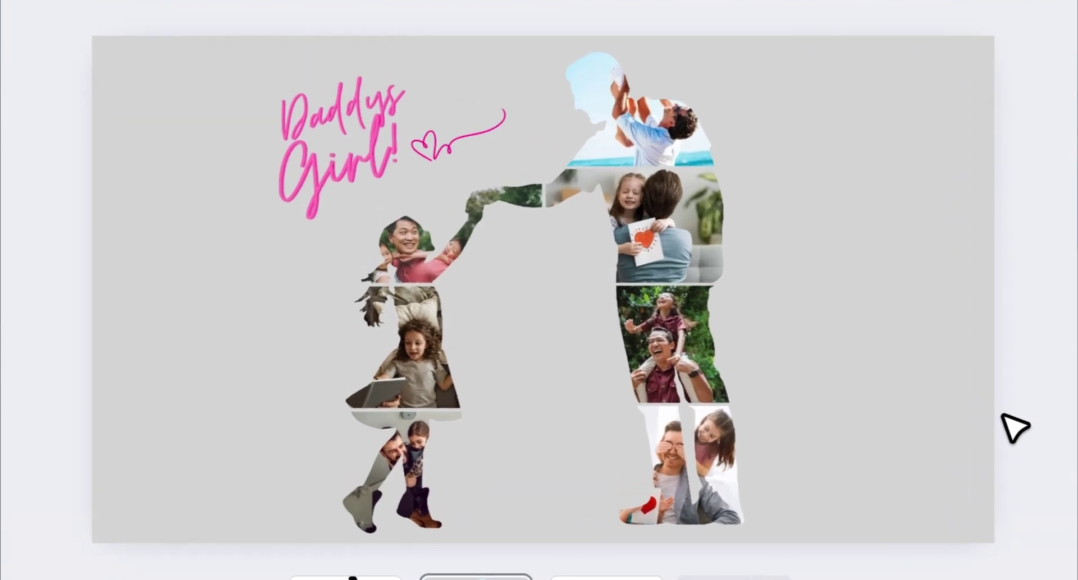